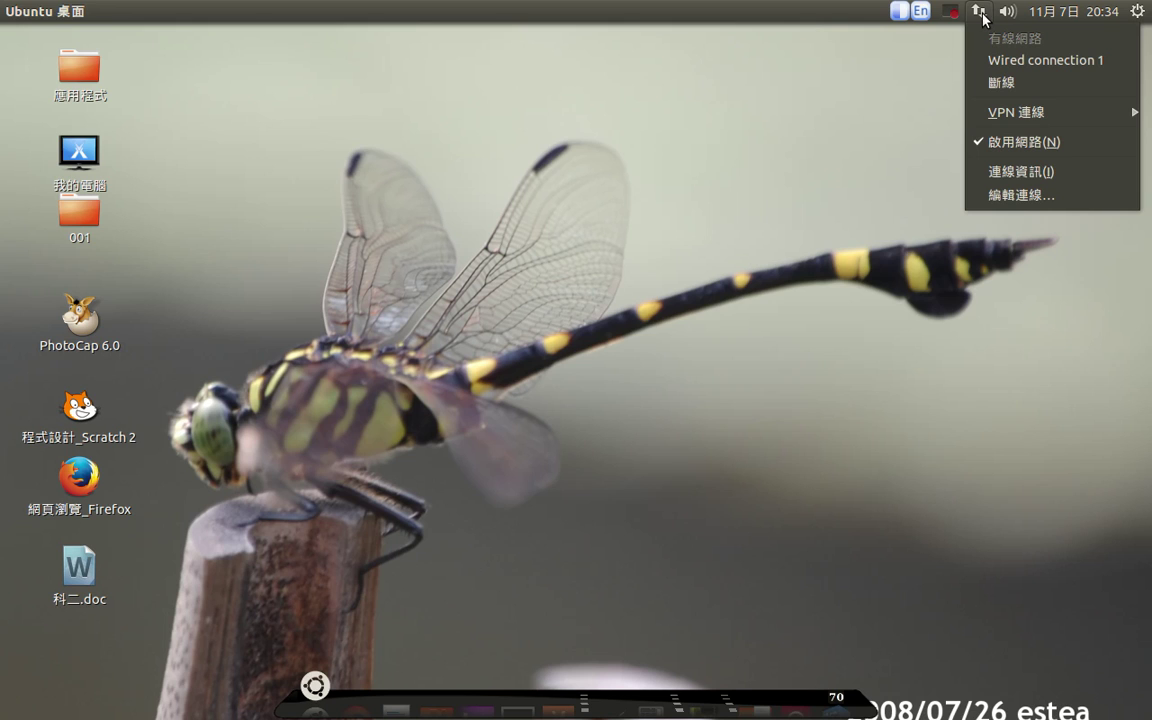
# - View the active connection's information, highlighting the interface, hardware address, IPv4 address and IPv6 address, and close it
pyautogui.click(1020, 172)
pyautogui.moveTo(570, 95); pyautogui.dragTo(603, 56)
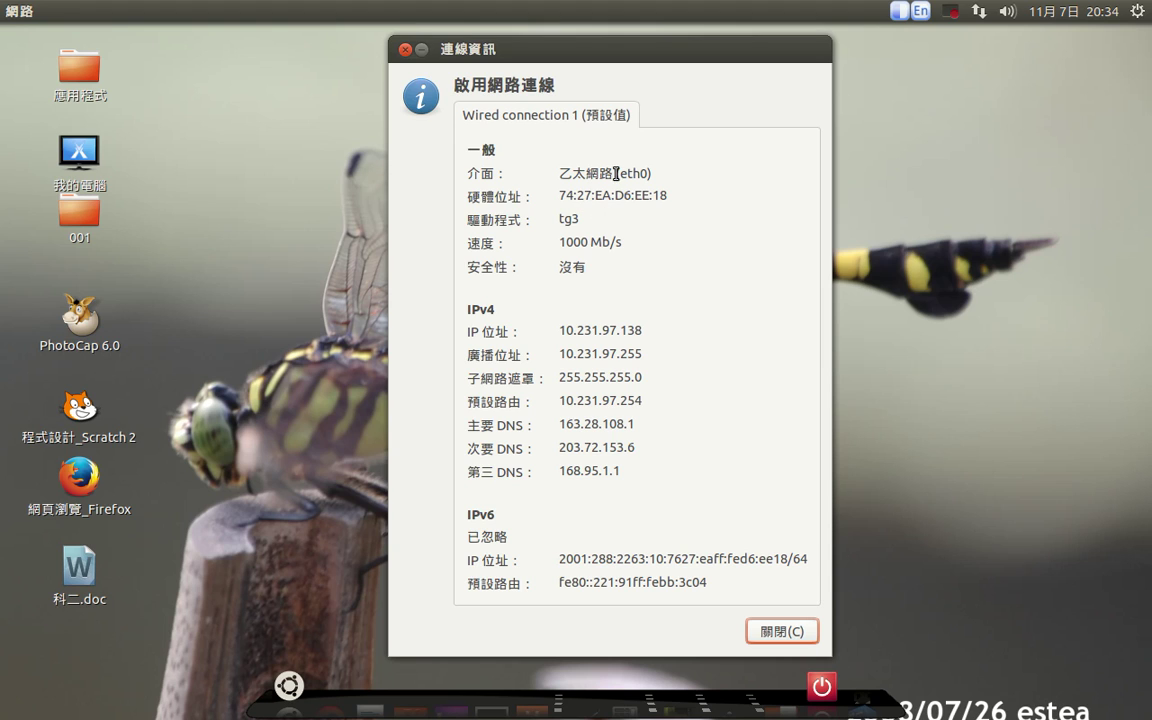
pyautogui.moveTo(615, 174); pyautogui.dragTo(649, 174)
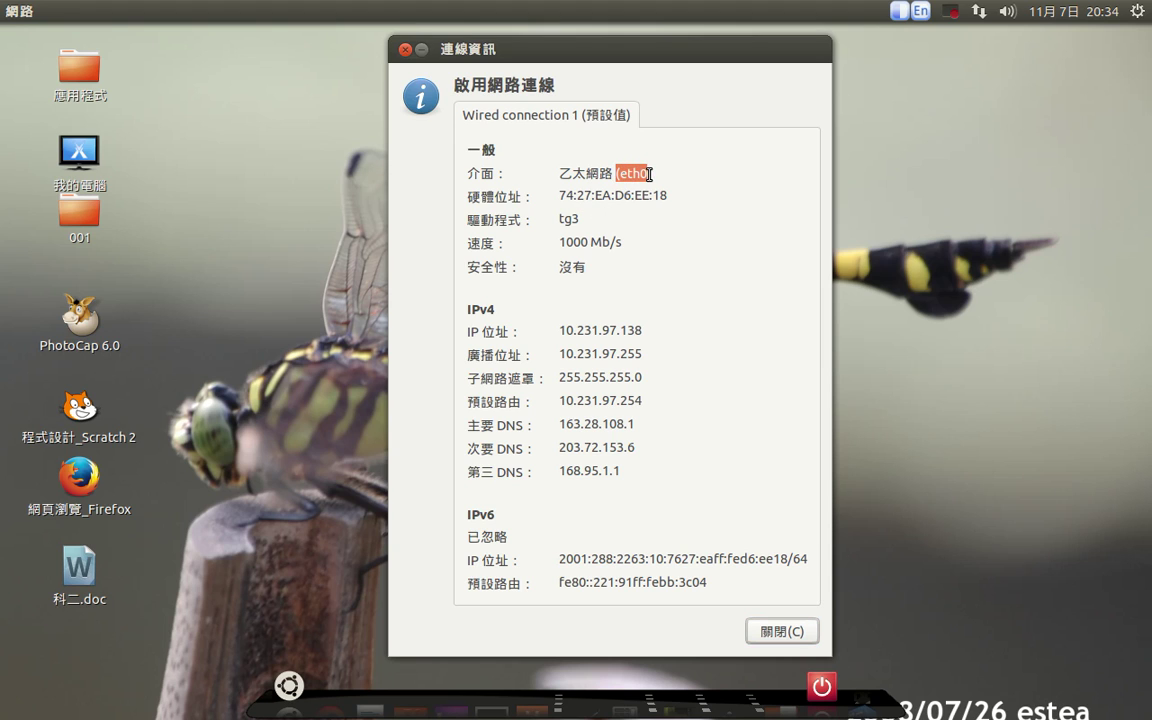
pyautogui.moveTo(555, 195); pyautogui.dragTo(761, 213)
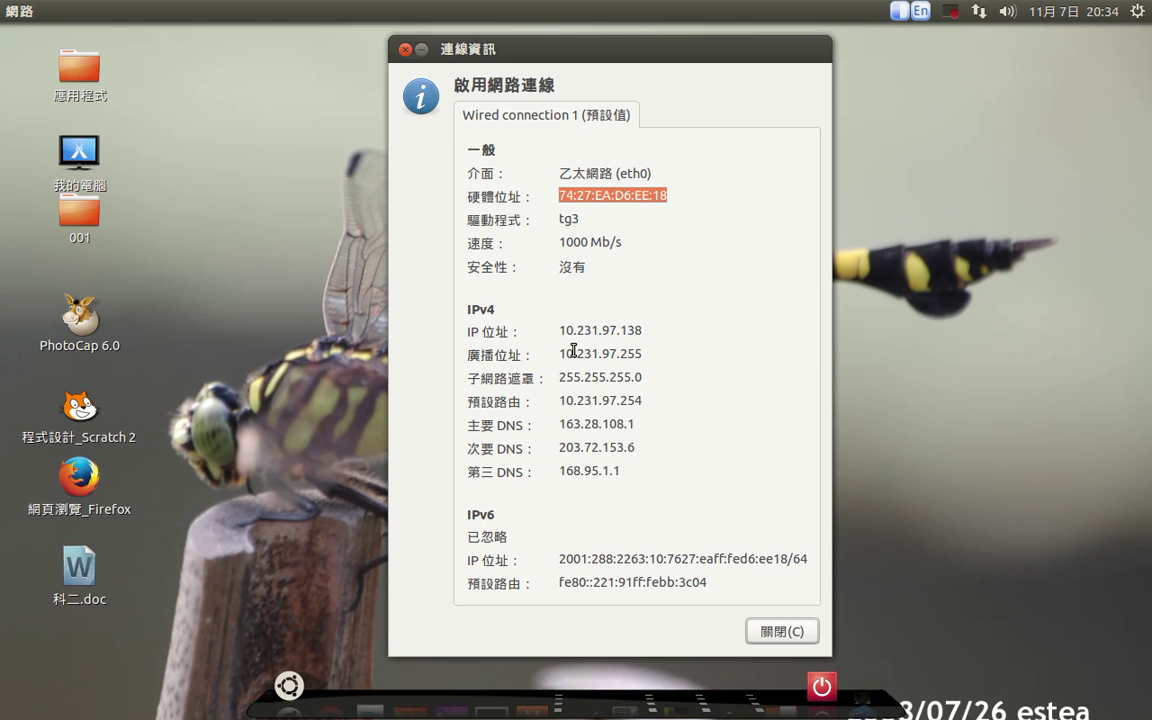
pyautogui.moveTo(559, 330); pyautogui.dragTo(642, 331)
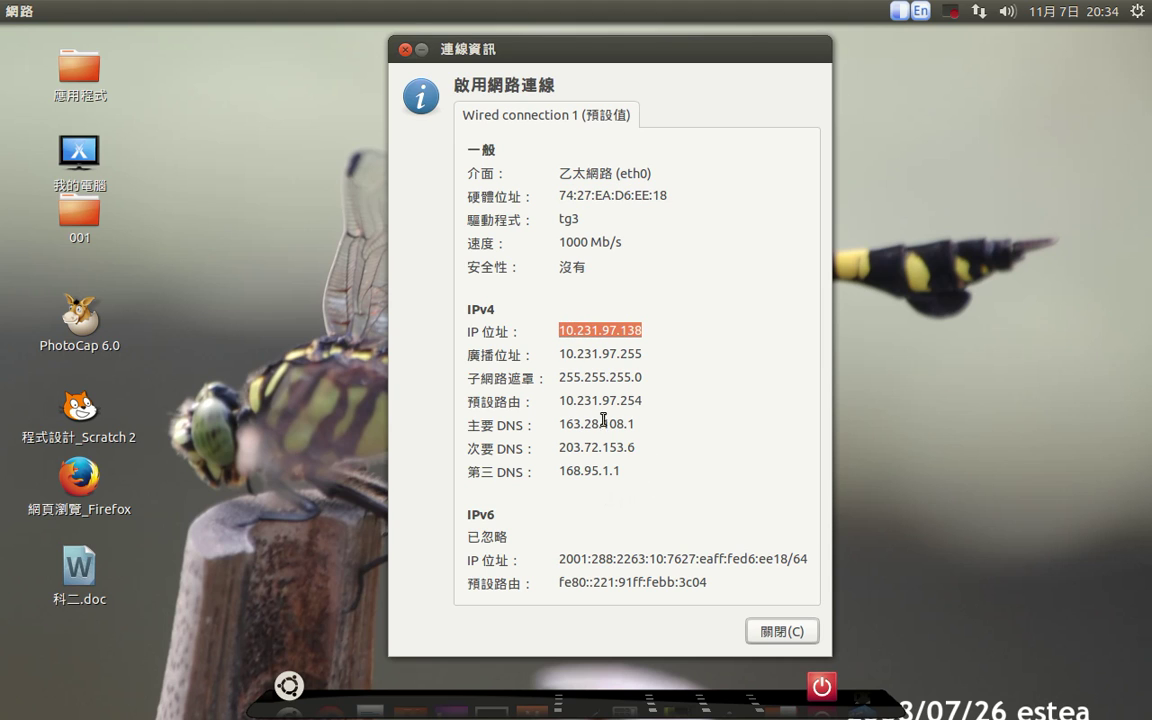
pyautogui.moveTo(559, 558); pyautogui.dragTo(818, 558)
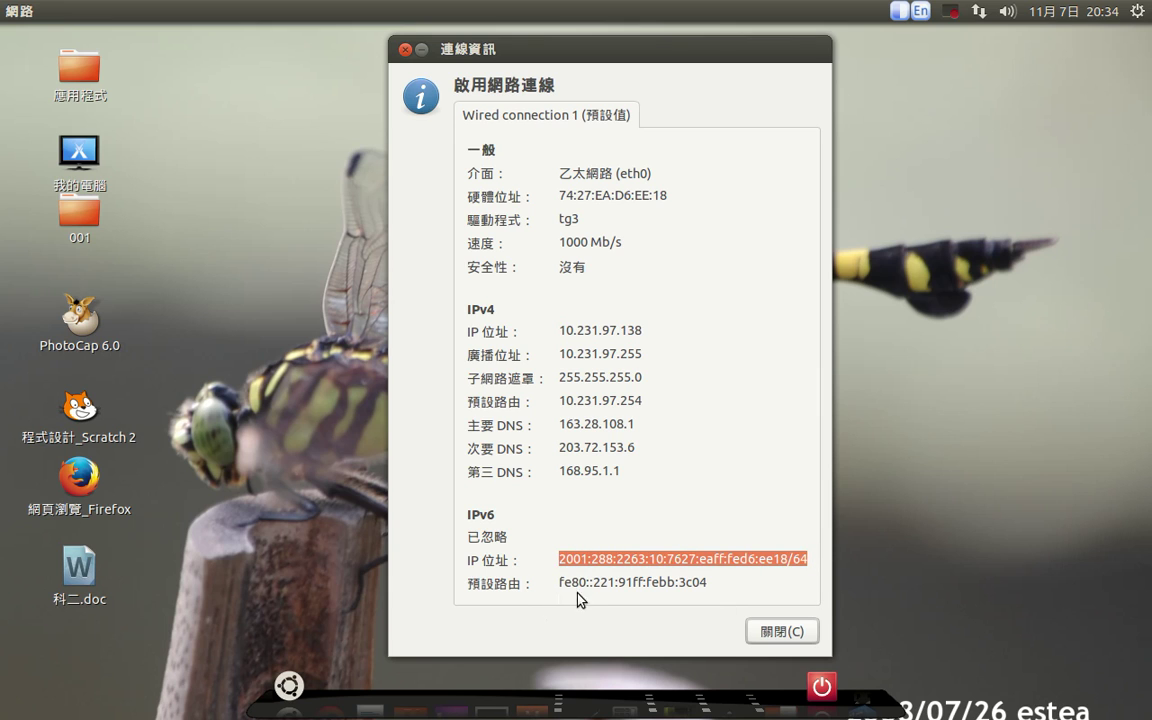
pyautogui.click(775, 630)
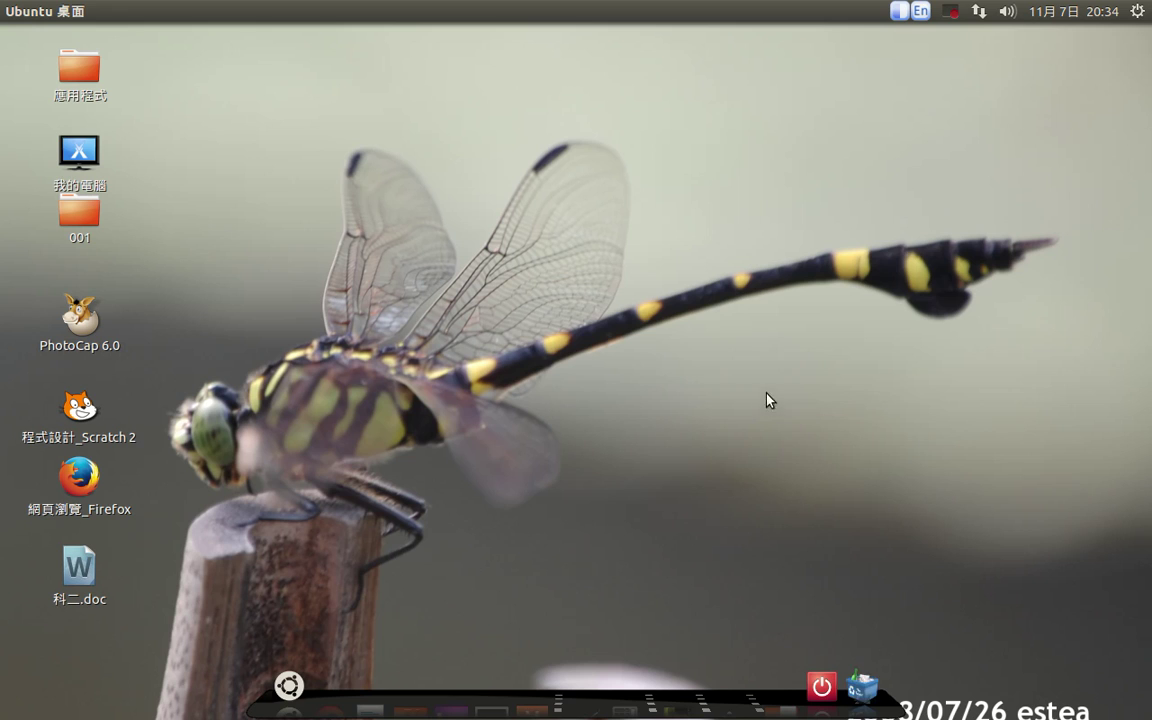
# - Open Wired connection 1 from the network connections list for editing and move its window clear of the list
pyautogui.click(979, 14)
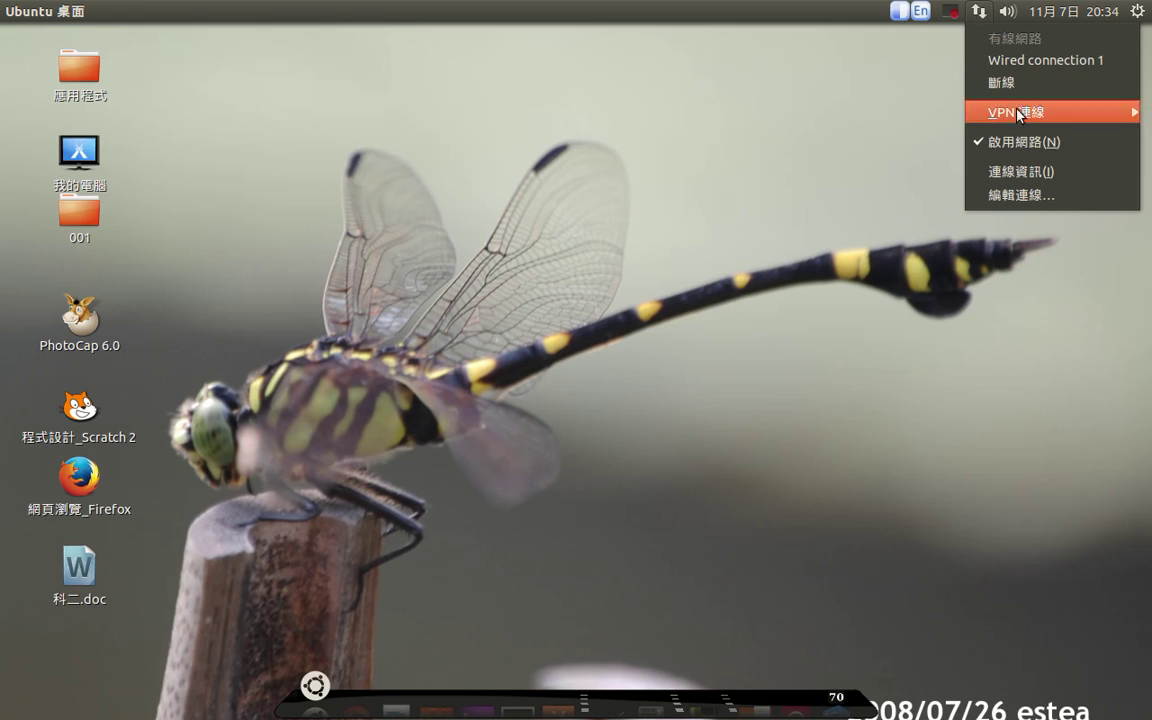
pyautogui.click(1034, 196)
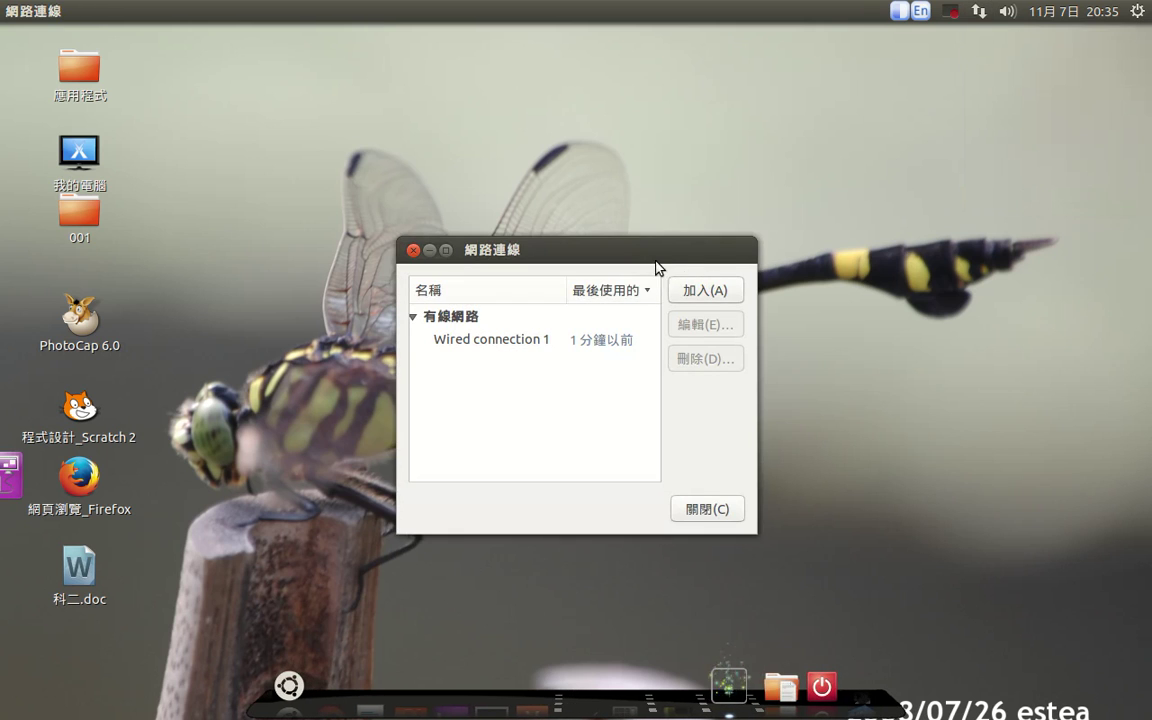
pyautogui.moveTo(590, 218); pyautogui.dragTo(595, 181)
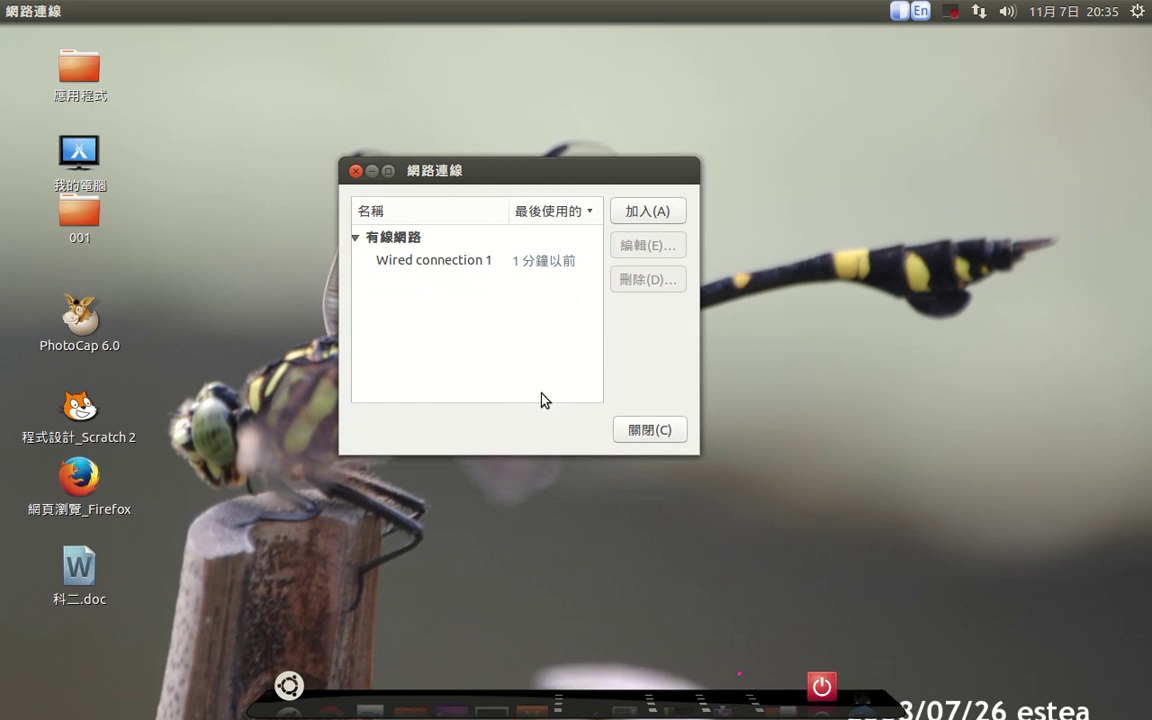
pyautogui.click(465, 262)
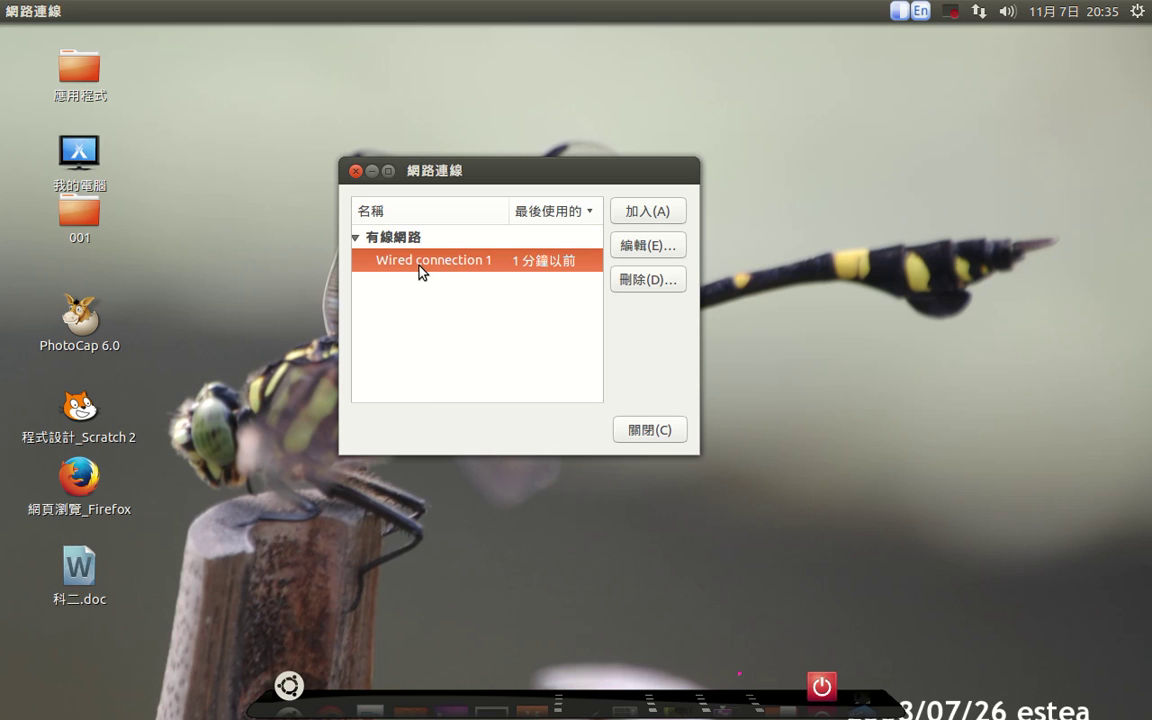
pyautogui.click(626, 250)
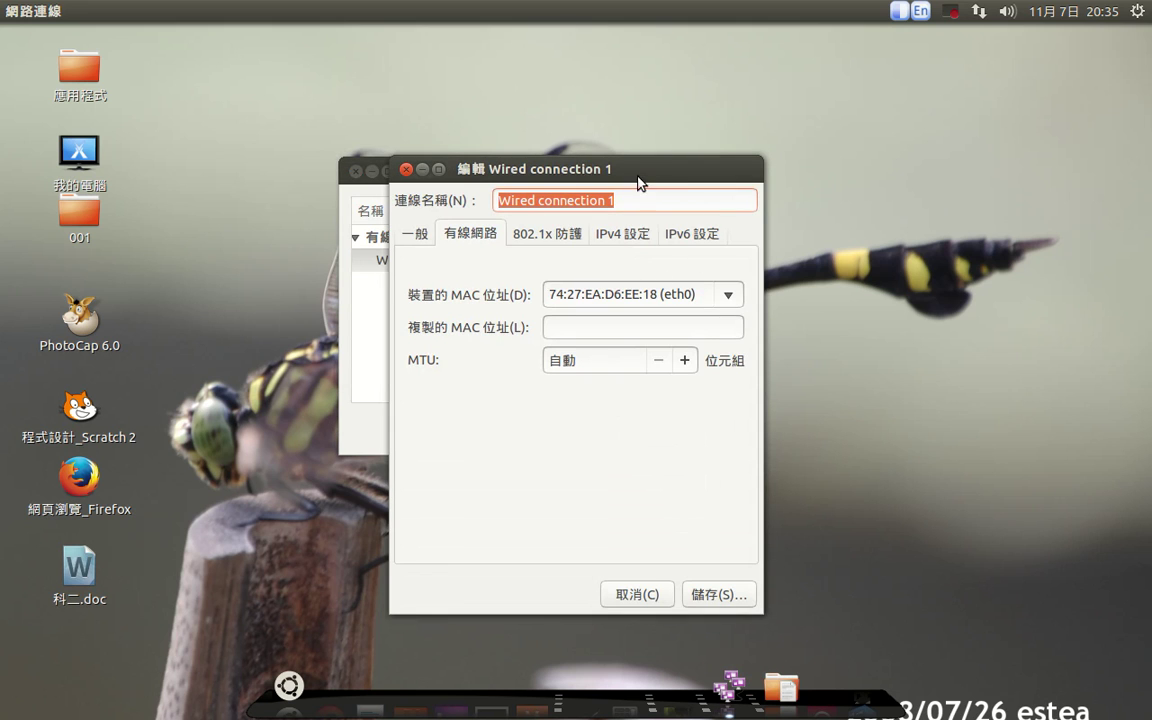
pyautogui.moveTo(640, 183); pyautogui.dragTo(770, 172)
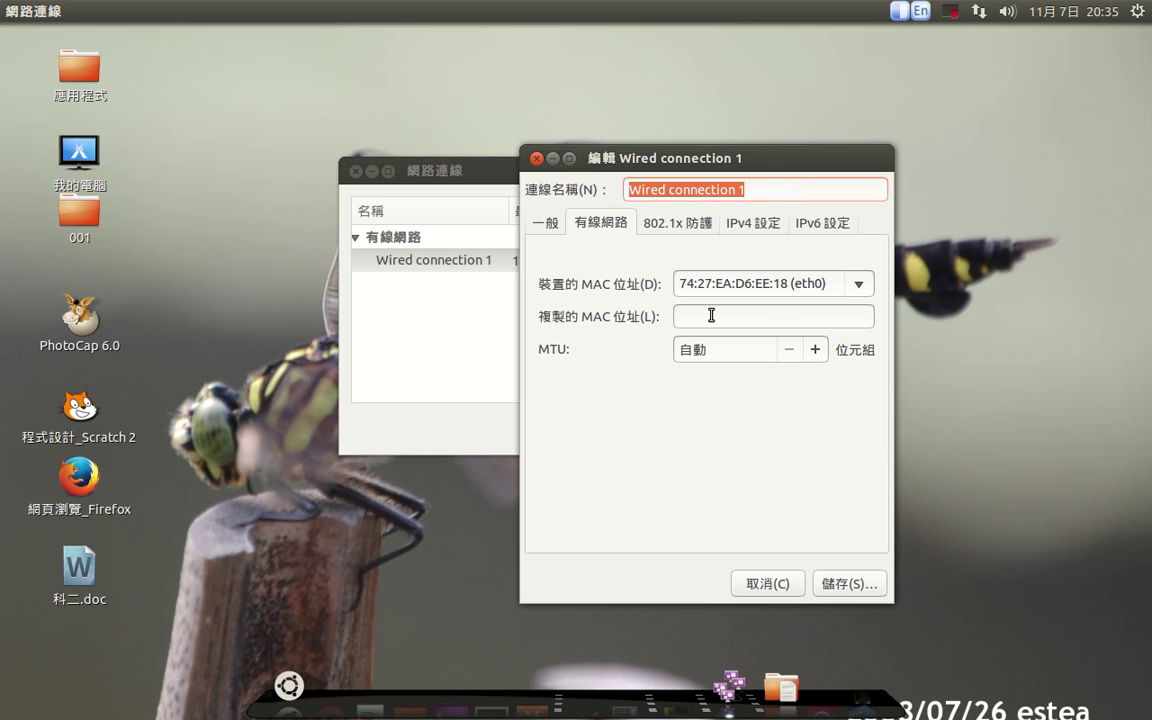
# - Review the general, wired network and 802.1x security settings of Wired connection 1
pyautogui.click(539, 234)
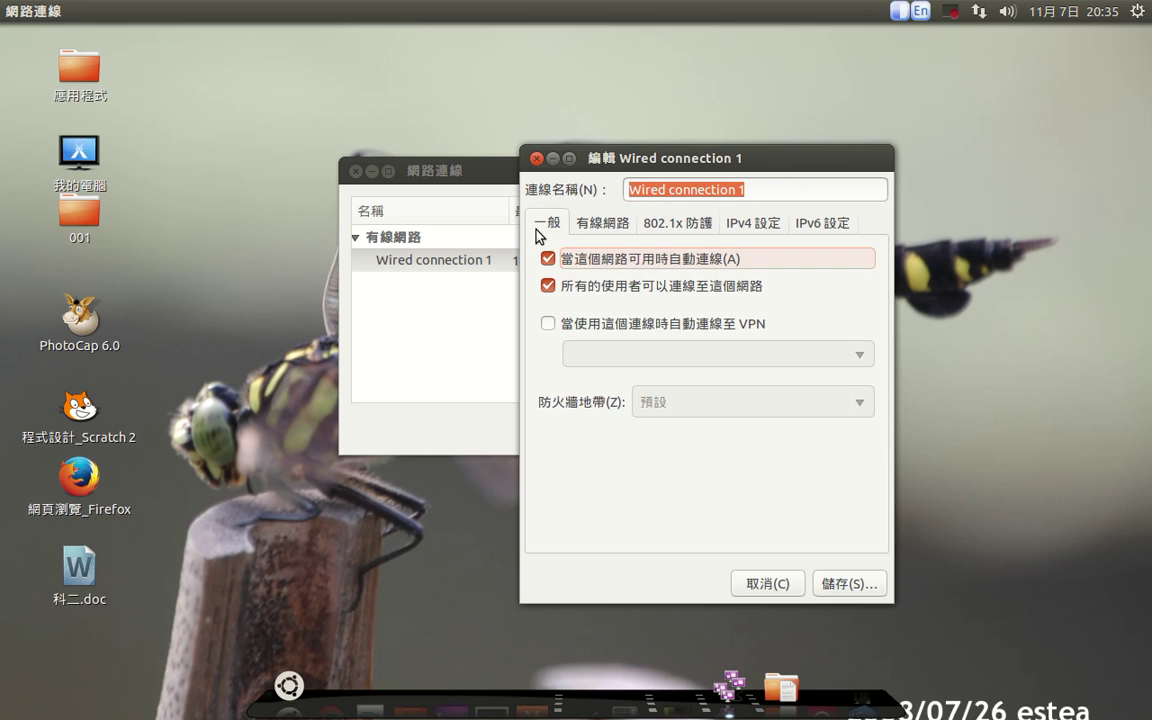
pyautogui.click(602, 232)
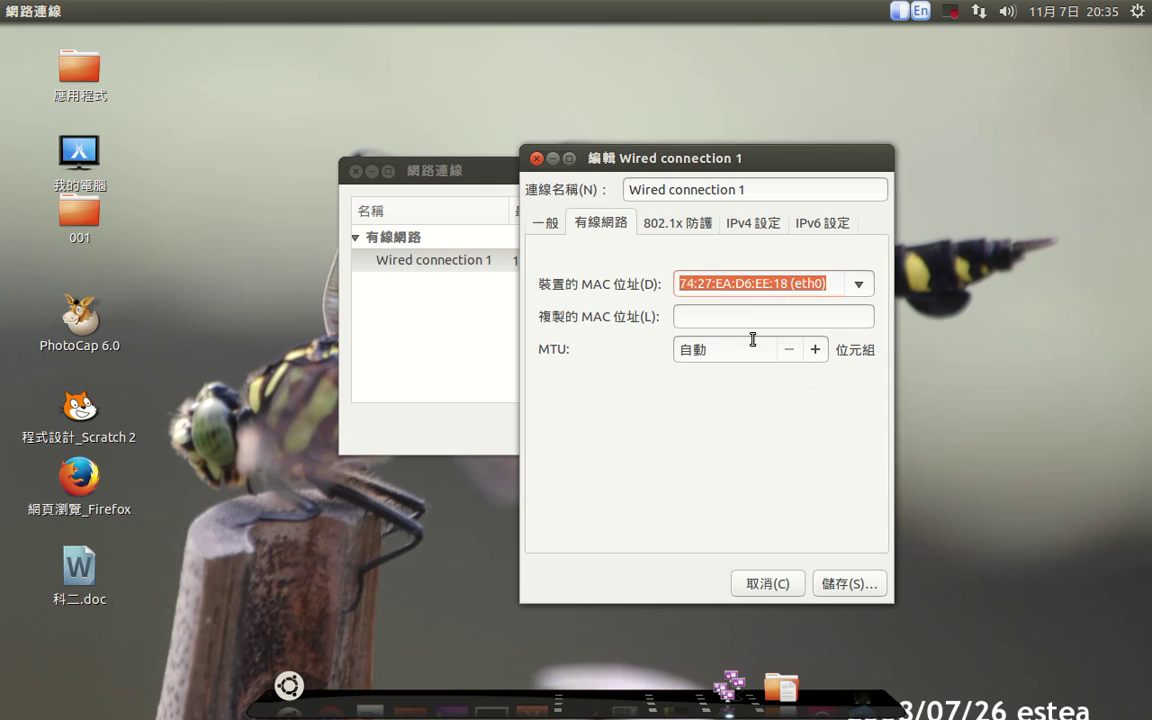
pyautogui.click(675, 233)
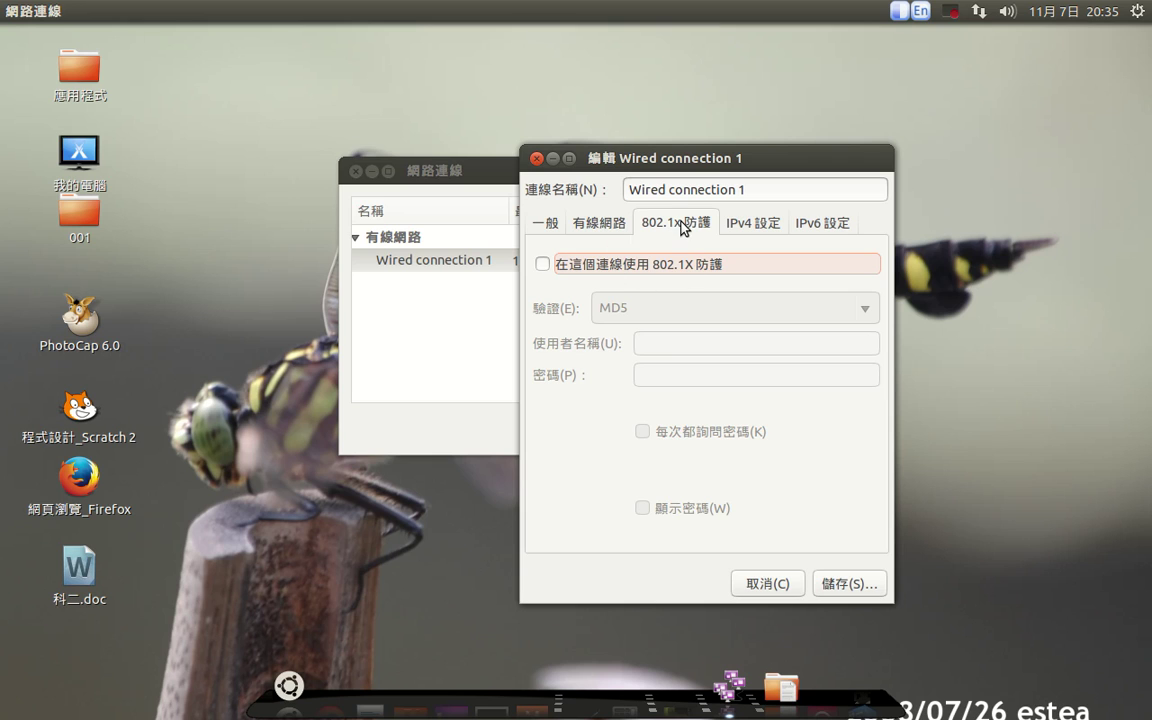
# - Try the manual (手動) IPv4 method with a blank address entry, and restore the method to 自動 (DHCP)
pyautogui.click(752, 226)
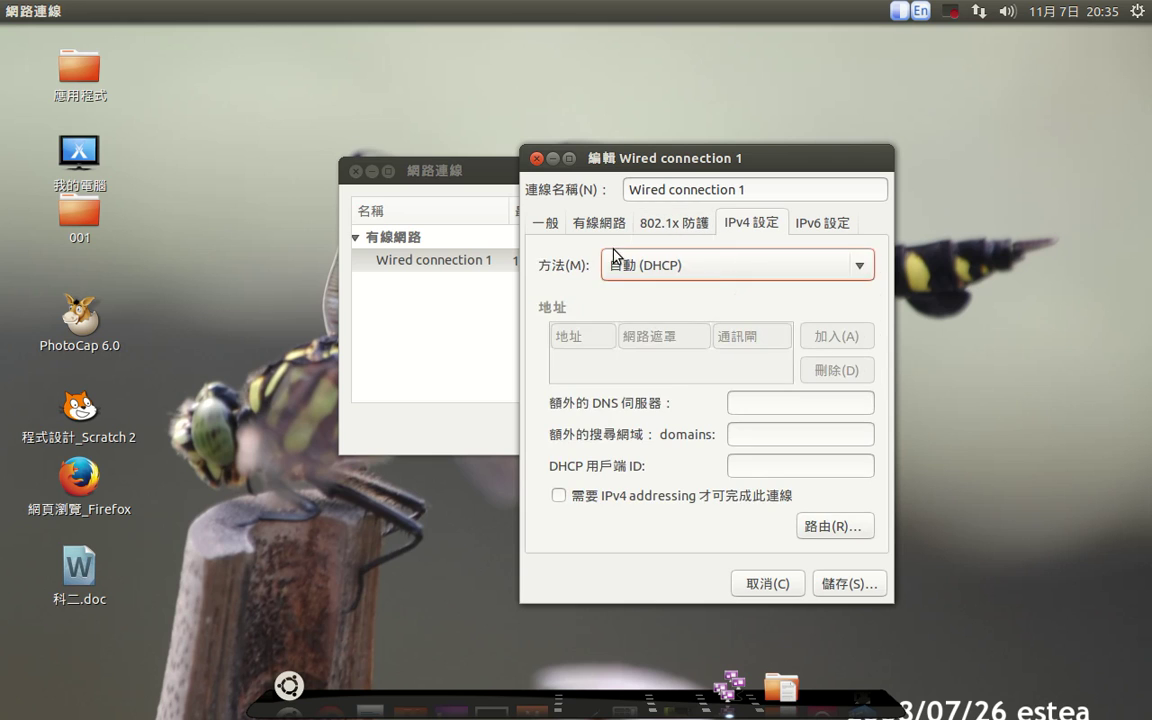
pyautogui.click(718, 266)
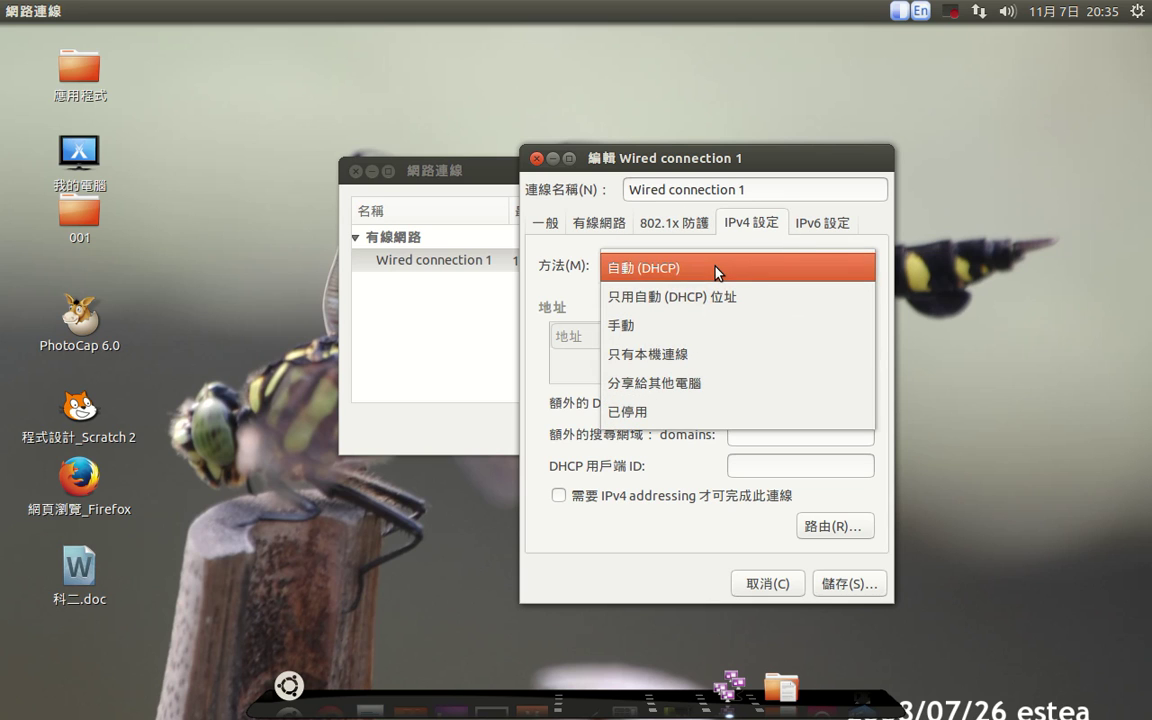
pyautogui.click(688, 337)
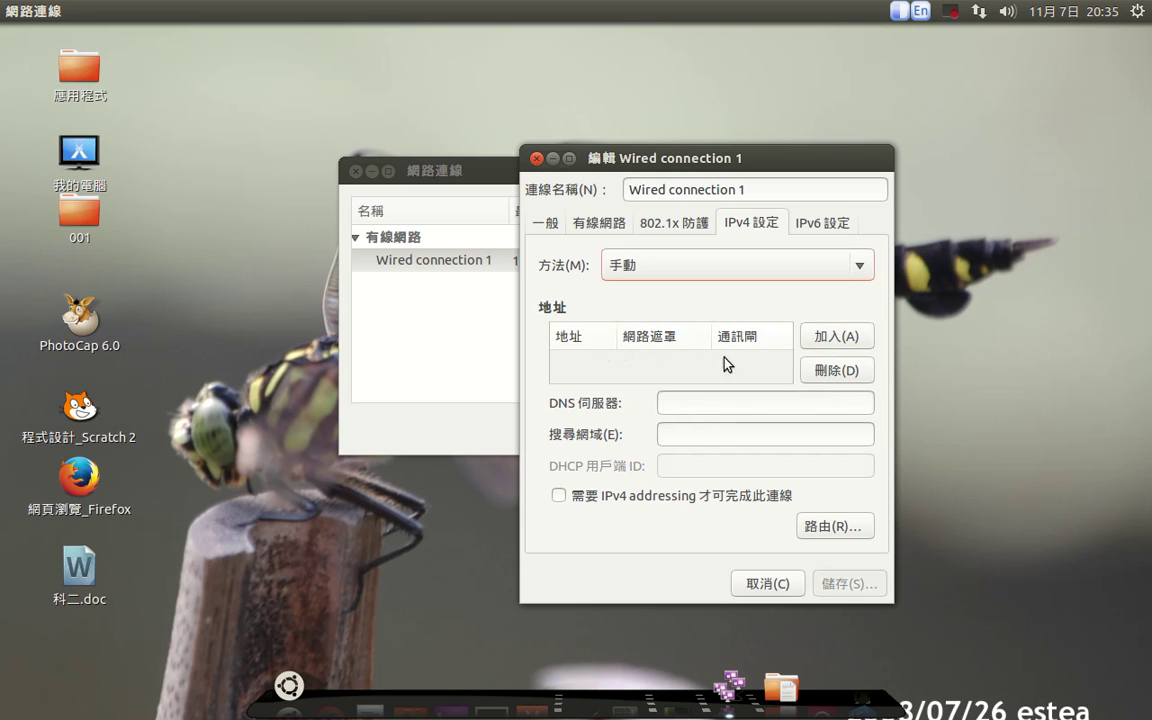
pyautogui.click(836, 335)
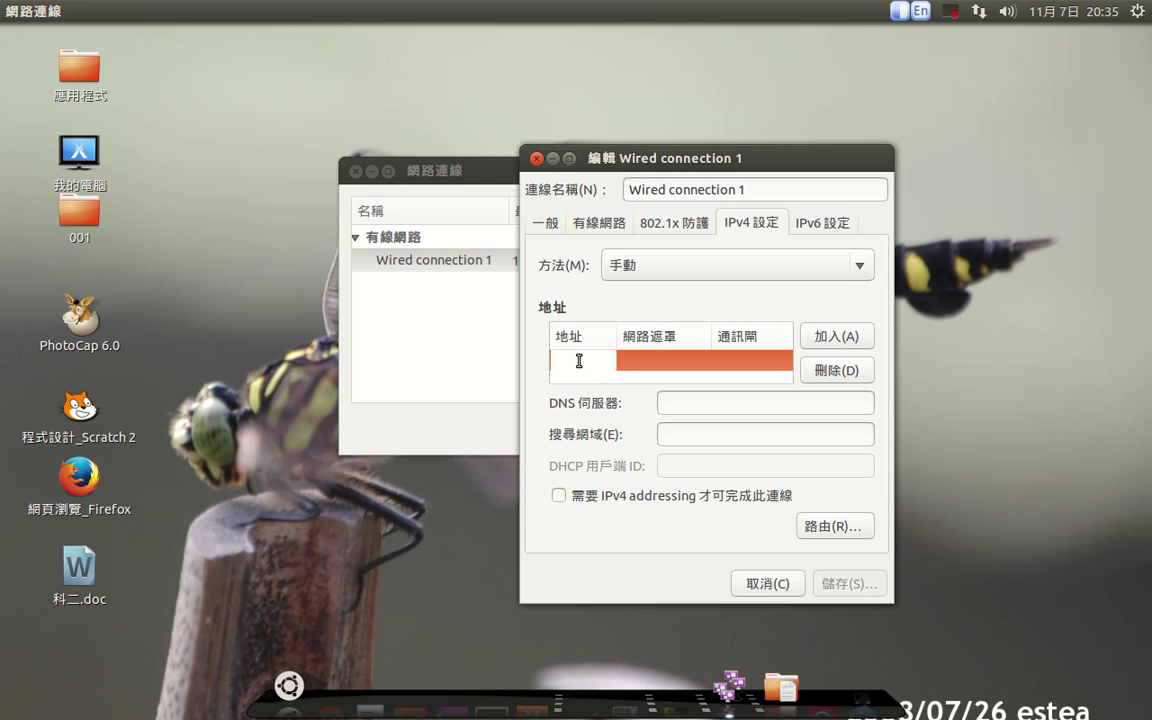
pyautogui.click(648, 362)
pyautogui.click(743, 360)
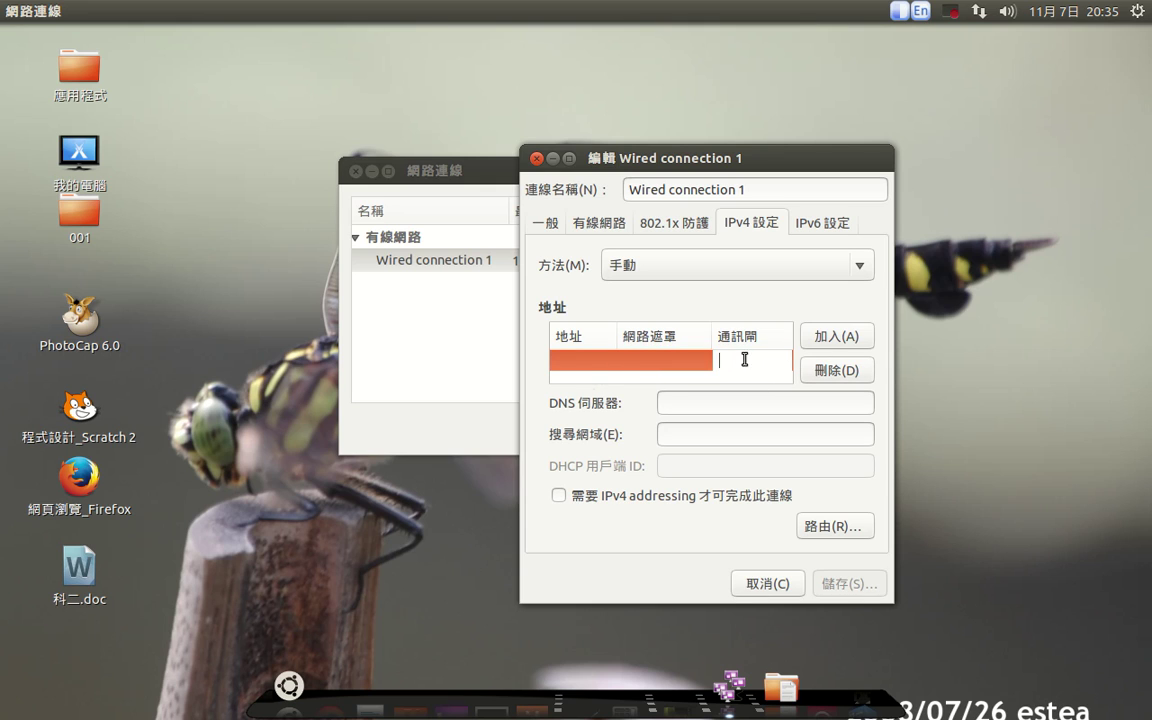
pyautogui.click(681, 401)
pyautogui.click(658, 268)
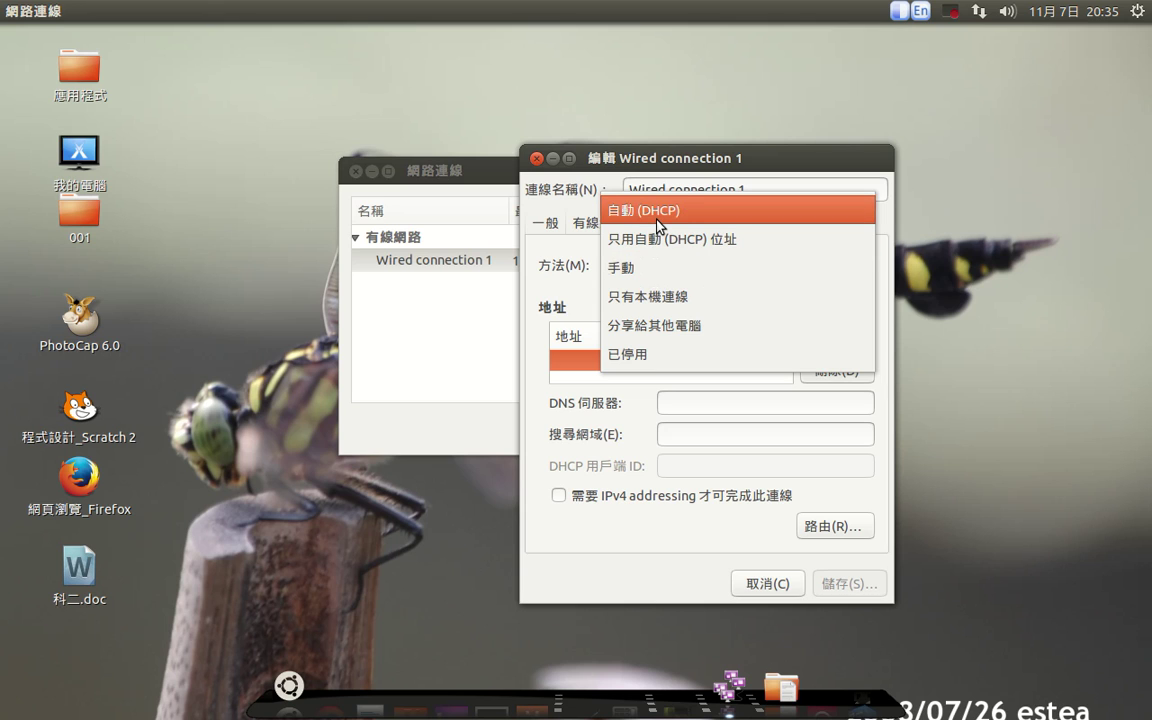
pyautogui.click(656, 215)
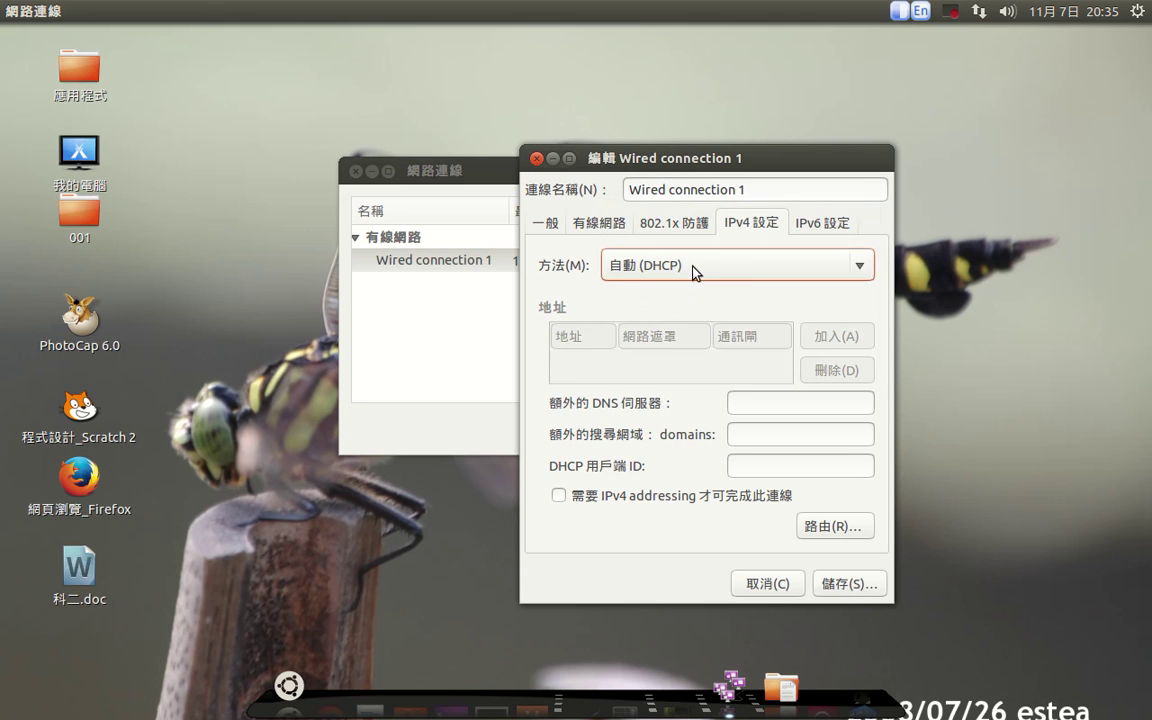
# - Check the IPv6 settings of Wired connection 1, and leave the editor and connections list without saving
pyautogui.click(818, 226)
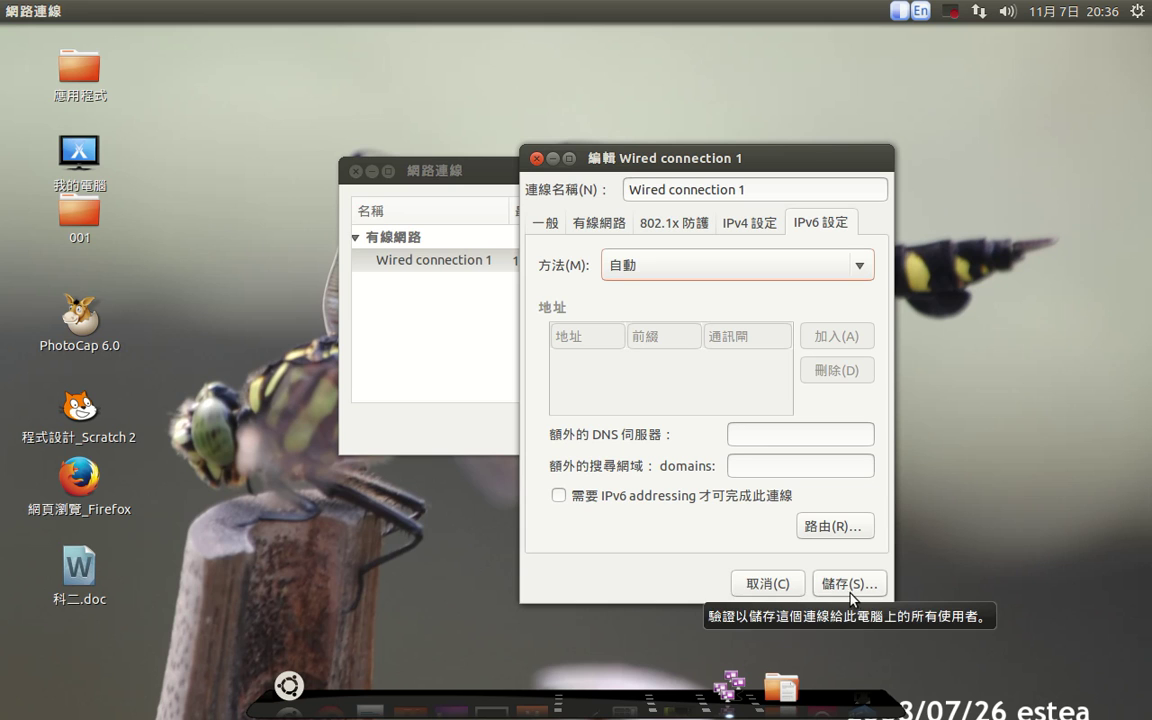
pyautogui.click(770, 588)
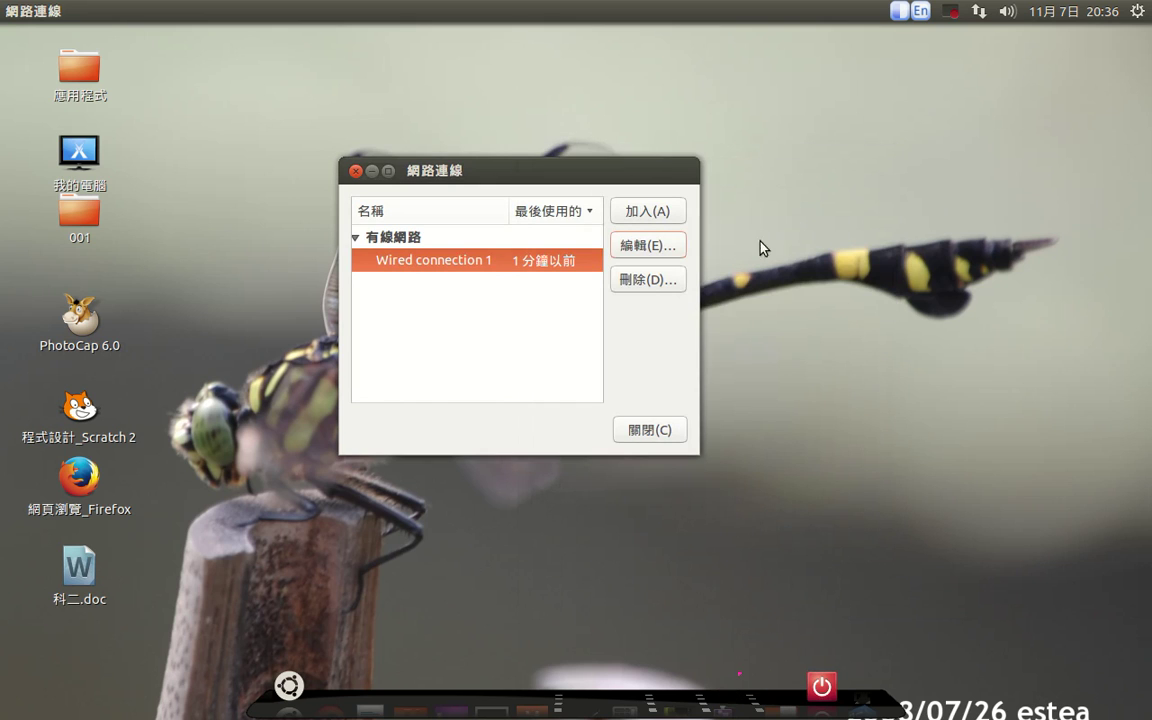
pyautogui.click(672, 430)
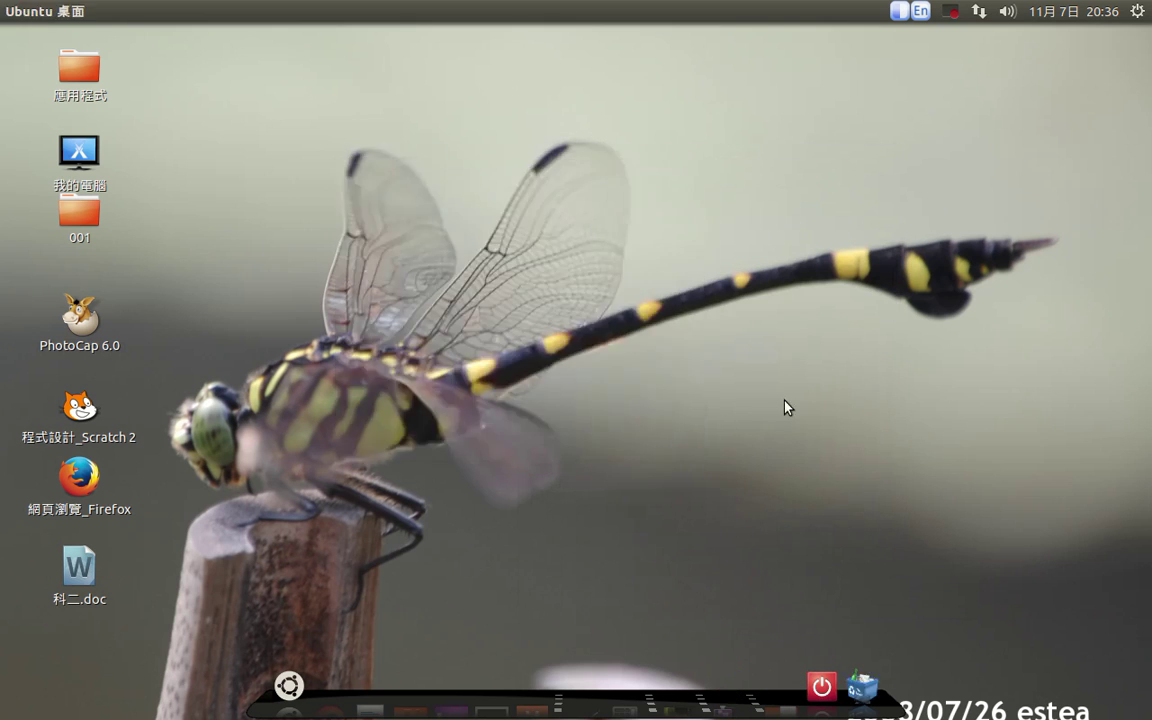
# - Restart networking by disabling and re-enabling it, and reconnect Wired connection 1
pyautogui.click(979, 11)
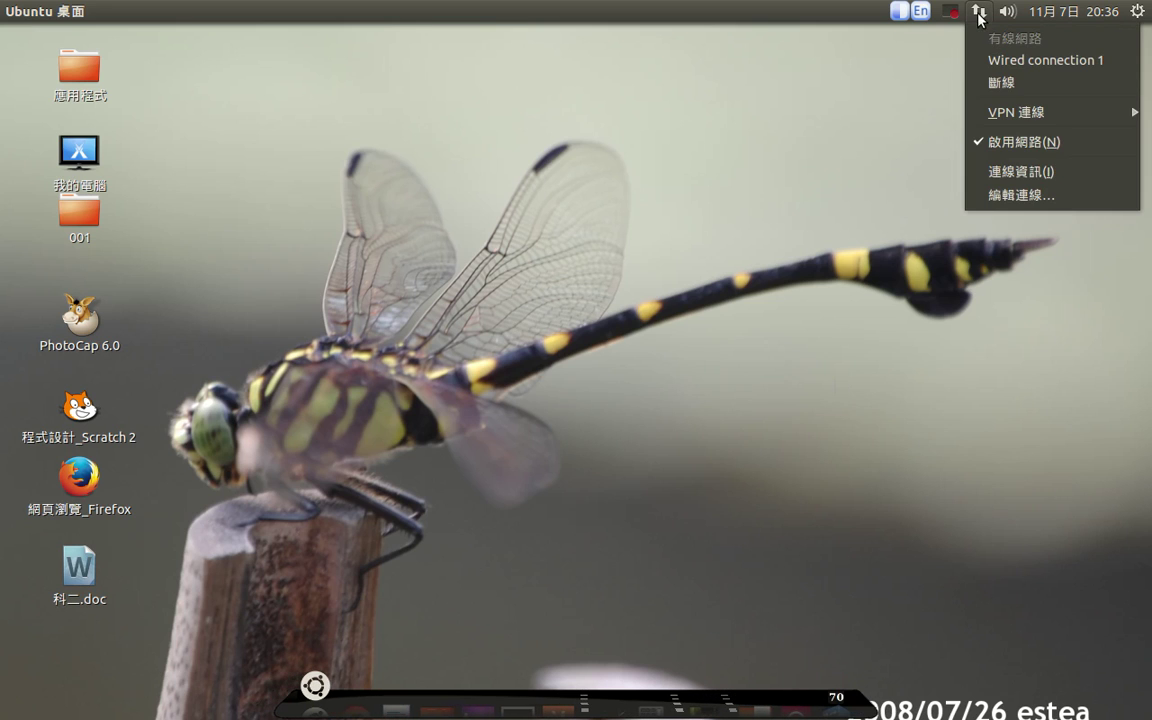
pyautogui.click(979, 145)
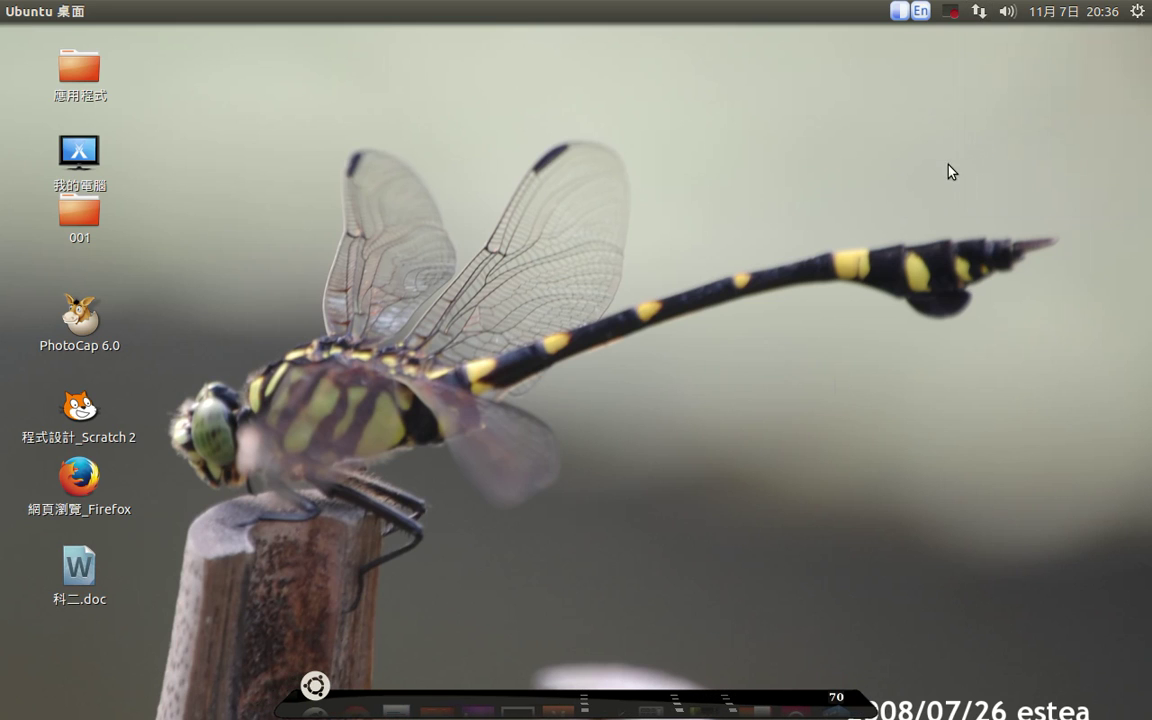
pyautogui.click(979, 14)
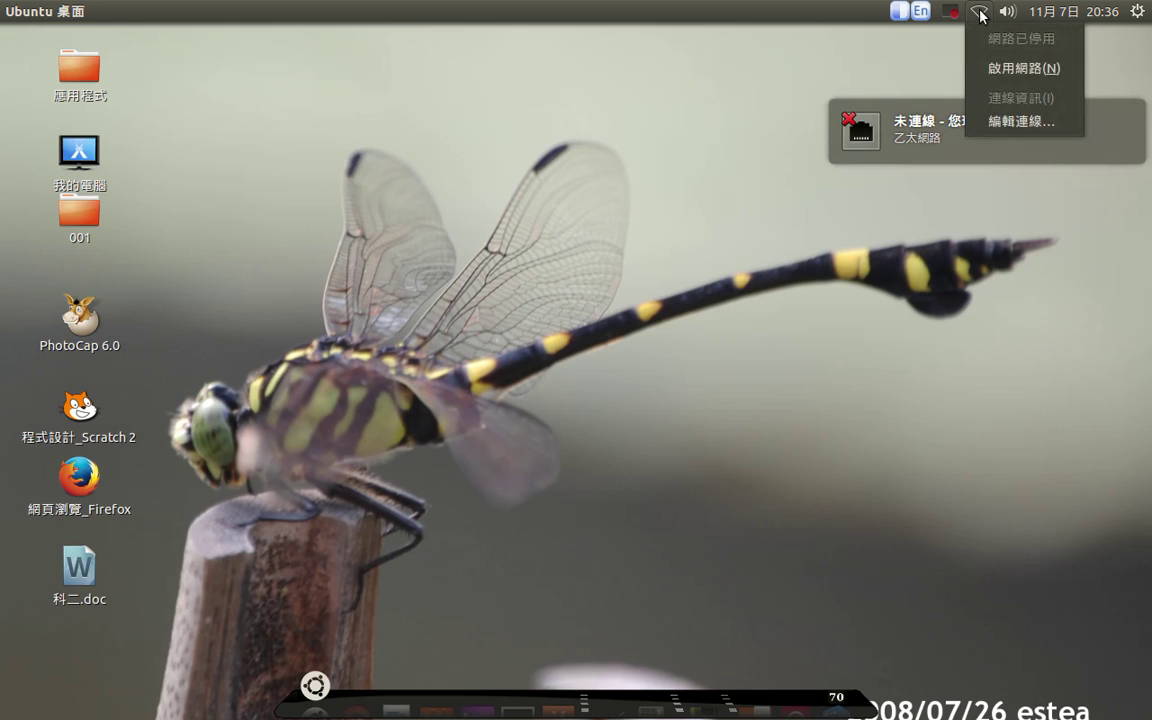
pyautogui.click(995, 75)
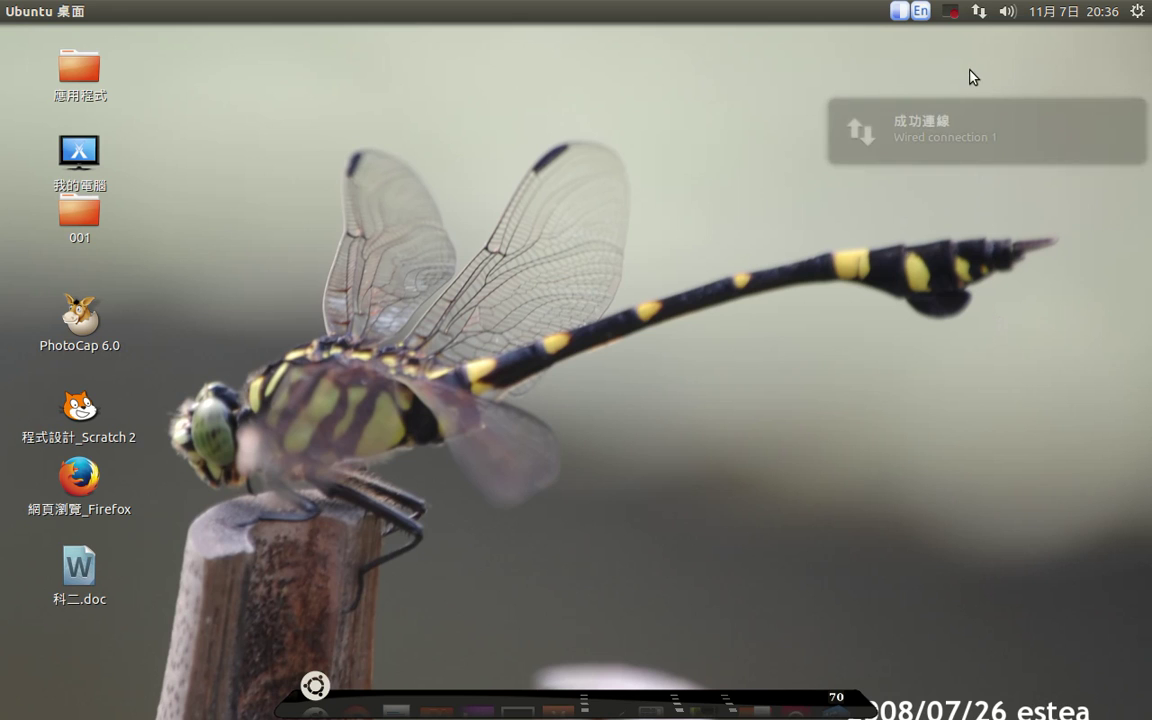
pyautogui.click(979, 14)
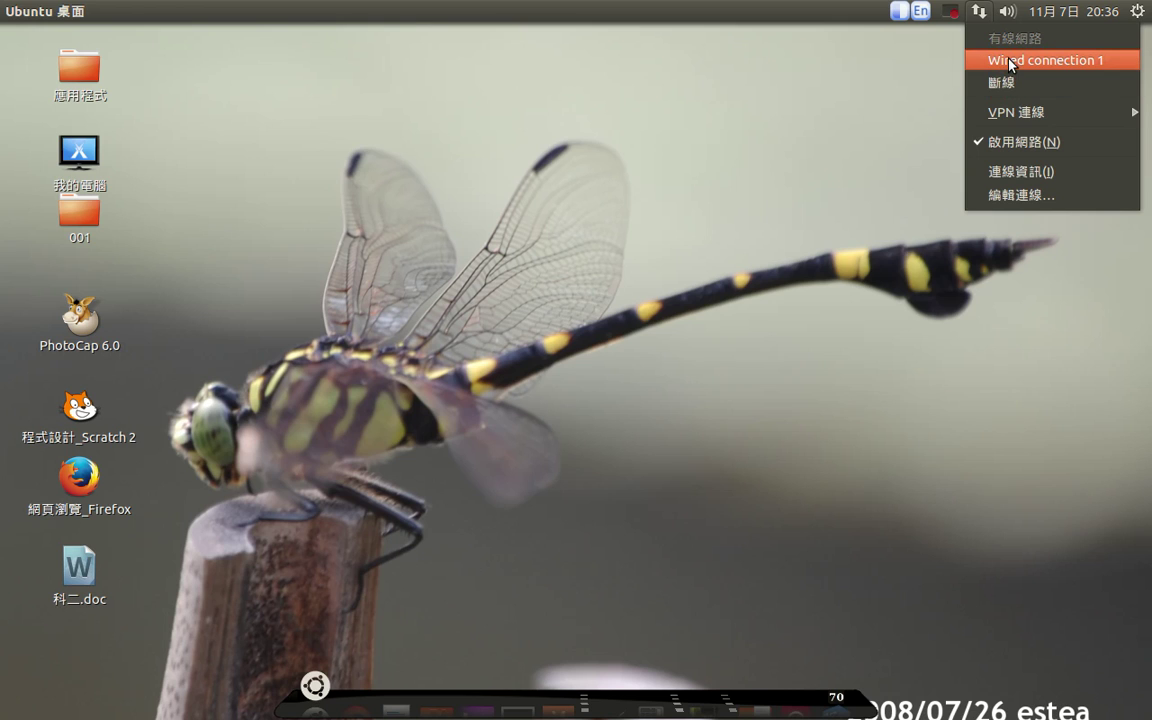
pyautogui.click(999, 62)
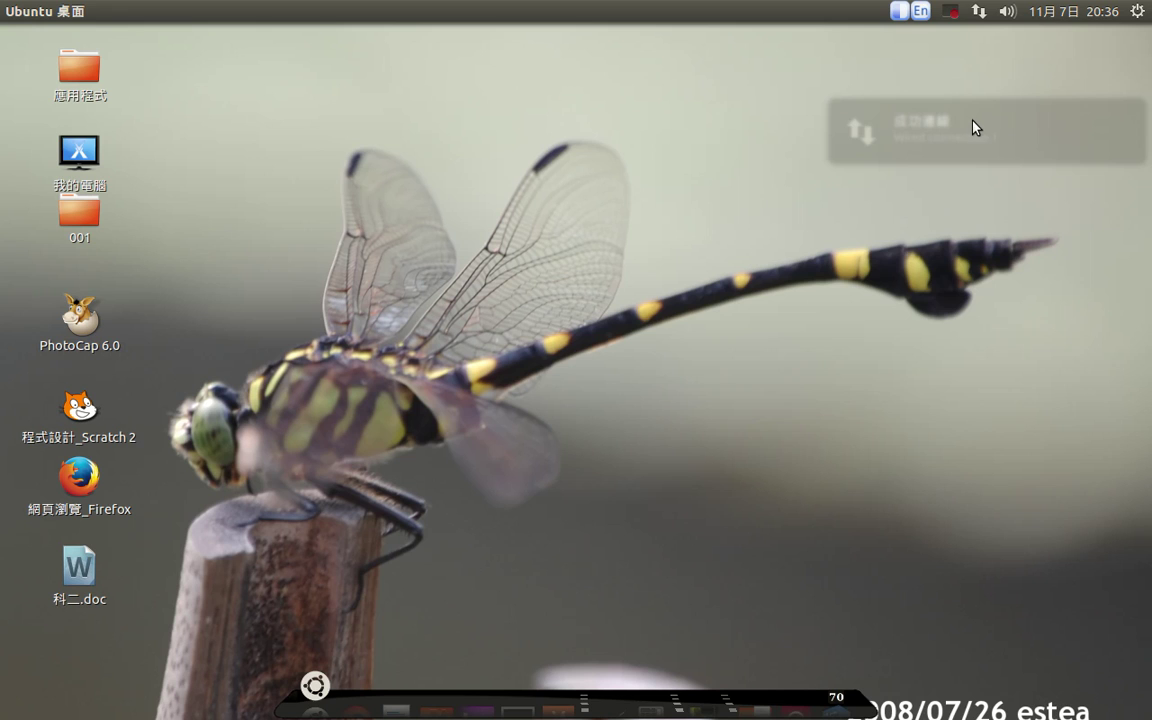
# - Open the network connections list, examine the connection types offered for a new connection, and cancel without creating one
pyautogui.click(979, 11)
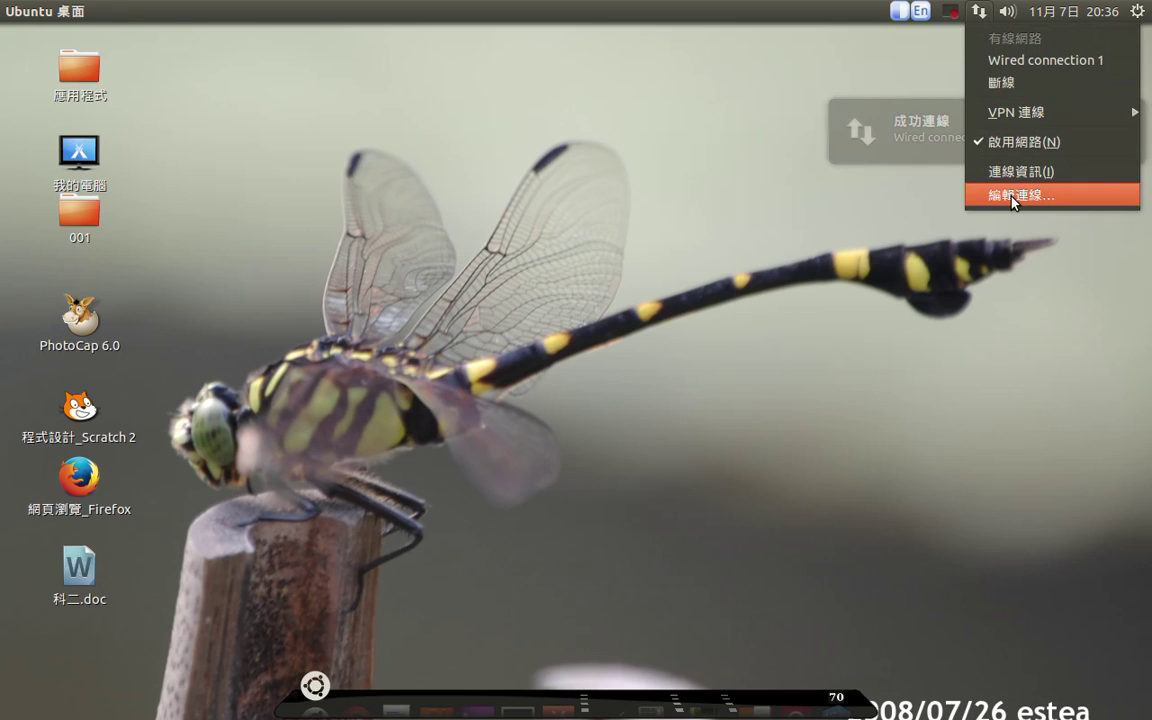
pyautogui.moveTo(975, 114)
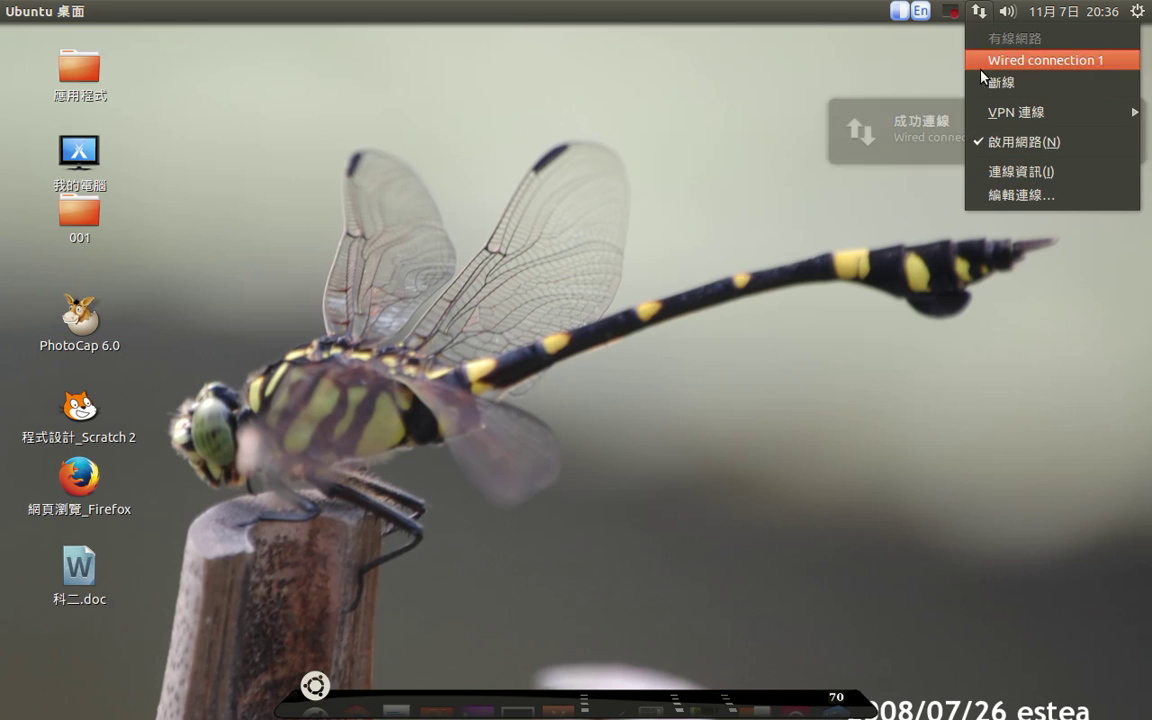
pyautogui.click(1010, 195)
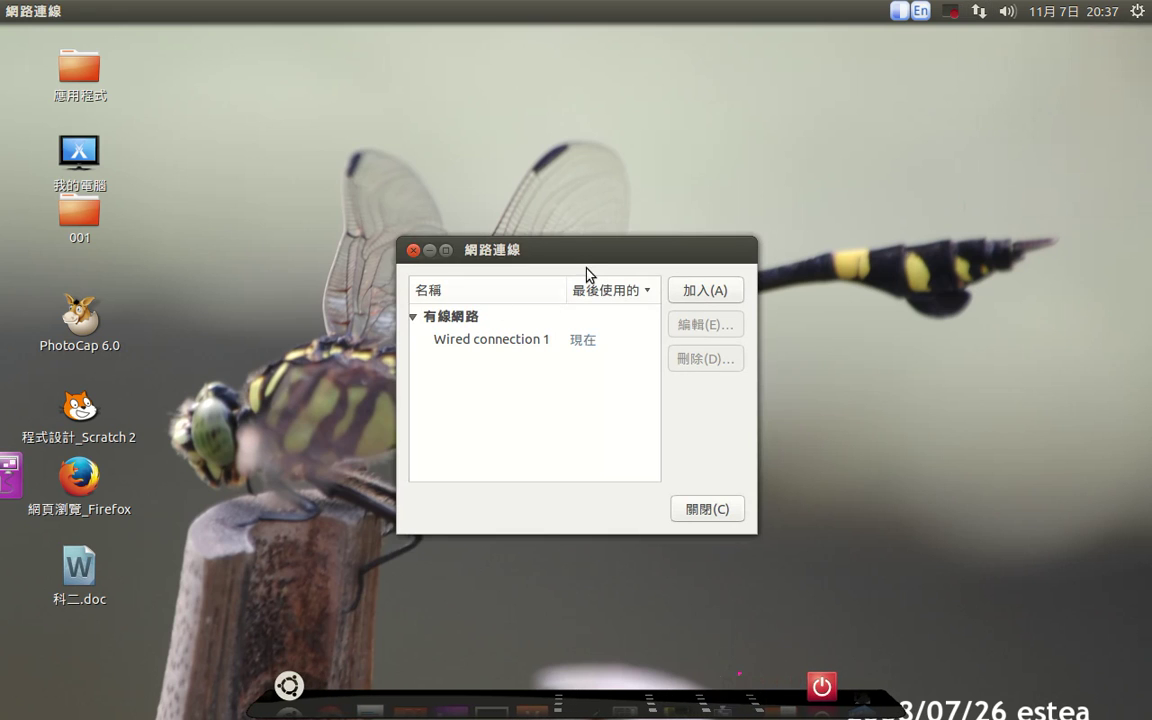
pyautogui.click(708, 291)
pyautogui.click(645, 427)
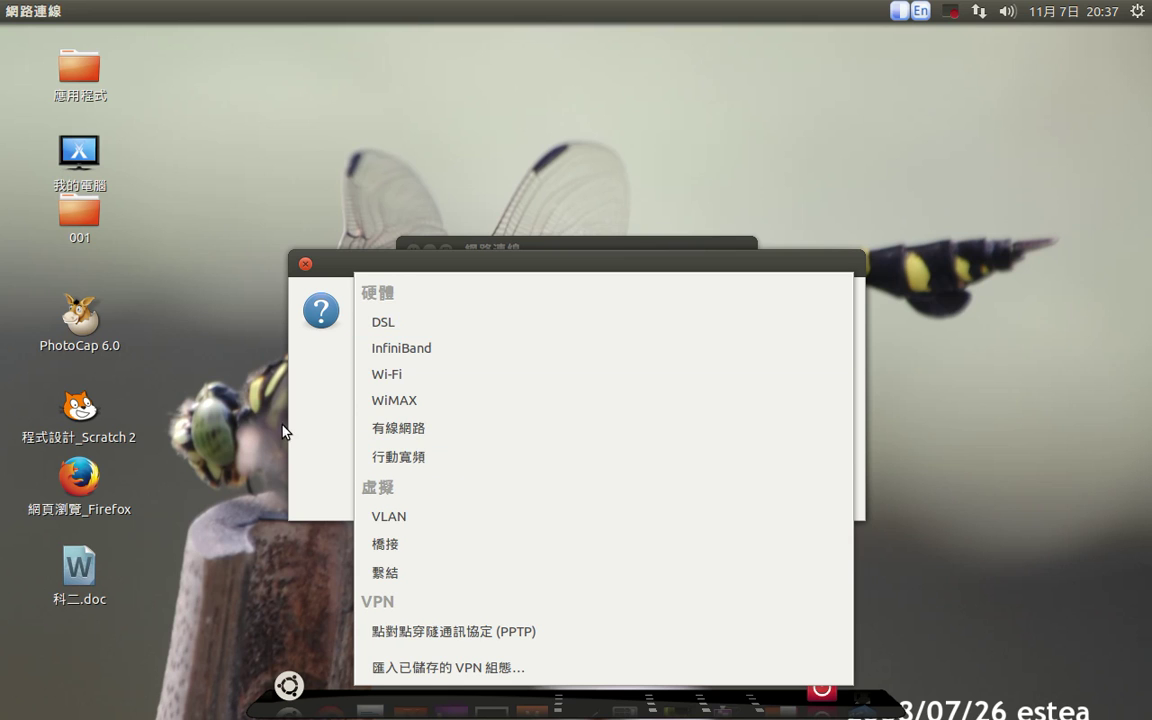
pyautogui.click(320, 398)
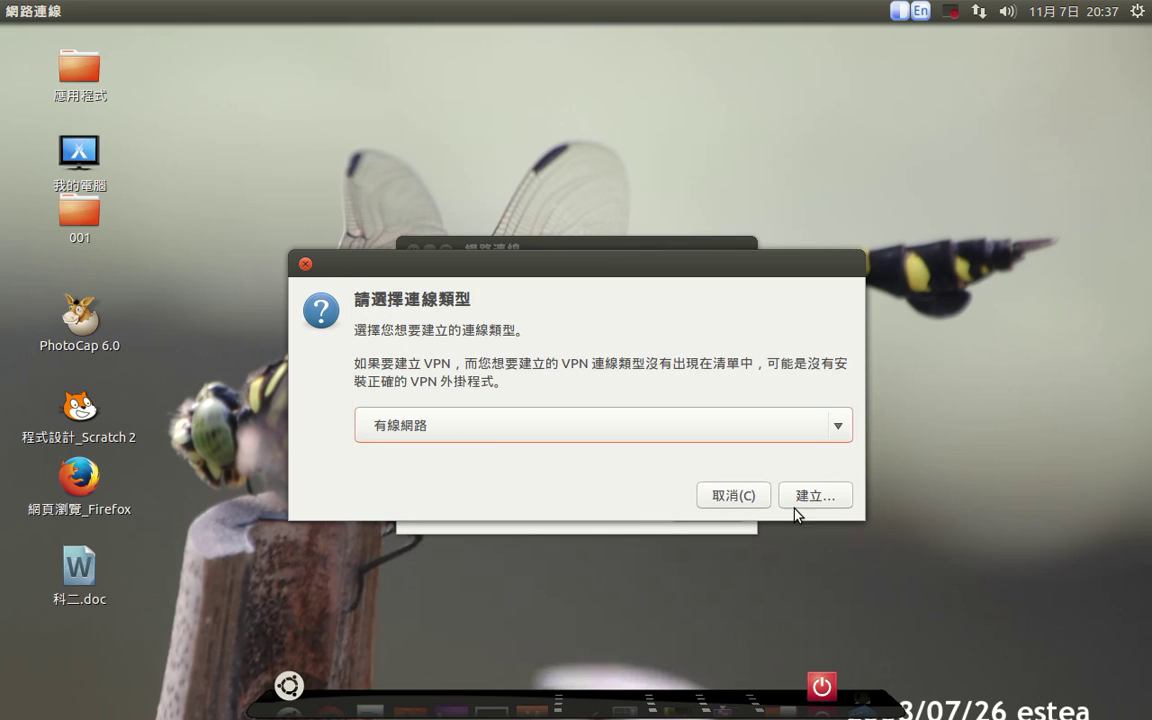
pyautogui.click(738, 493)
# - Start a new DSL connection, go through its username, service and password fields, and enable 顯示密碼
pyautogui.moveTo(578, 252); pyautogui.dragTo(714, 221)
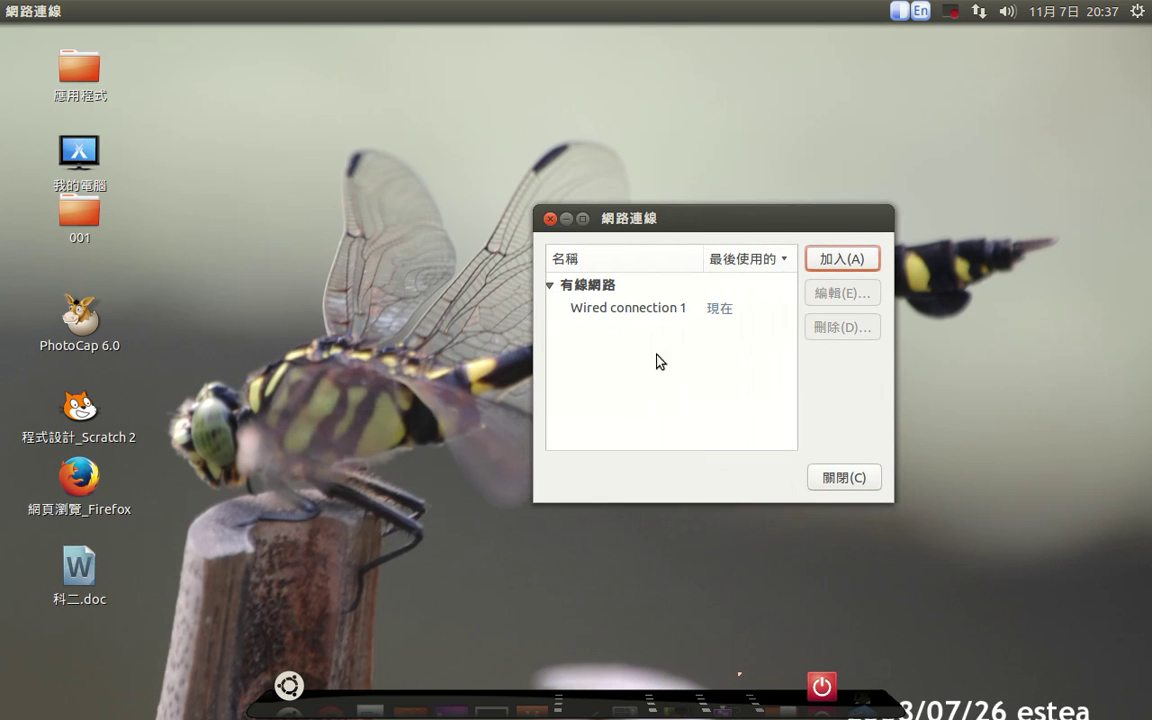
pyautogui.click(837, 262)
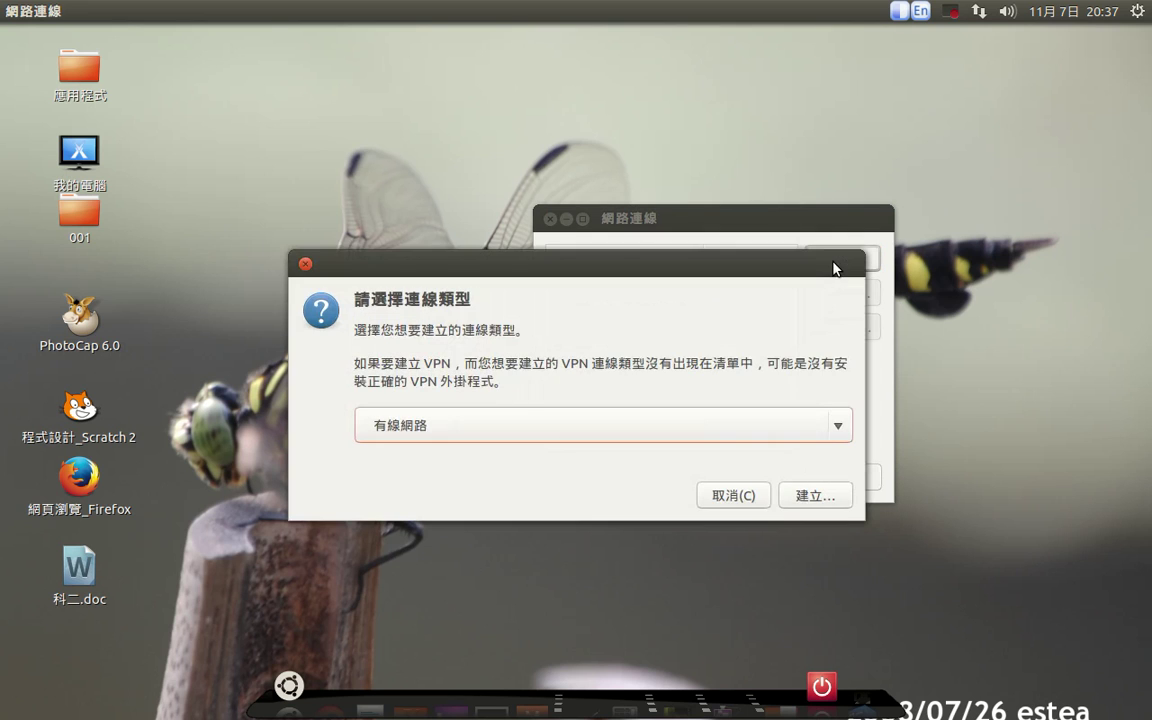
pyautogui.click(506, 432)
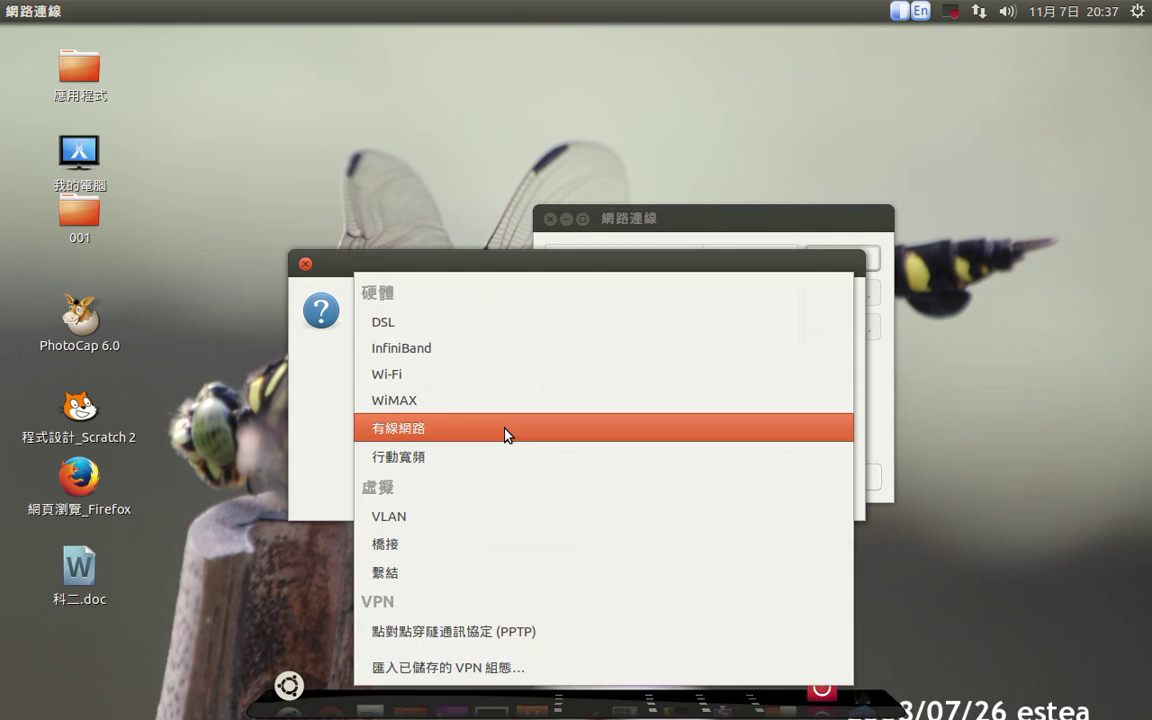
pyautogui.click(483, 323)
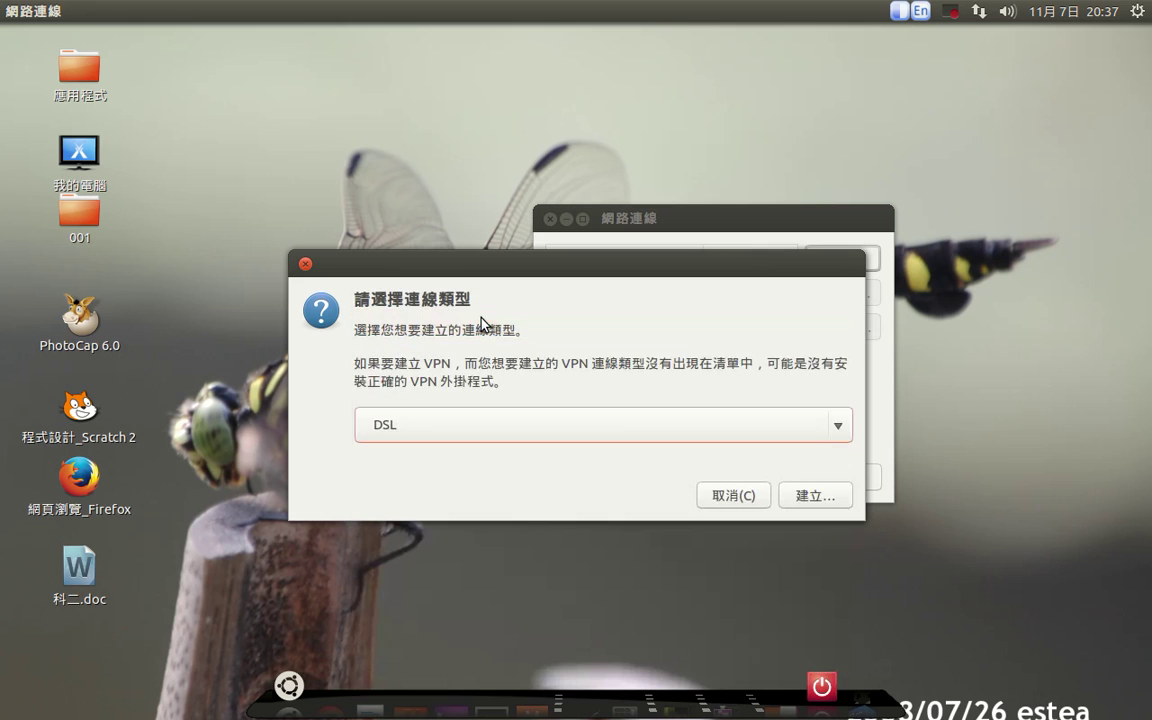
pyautogui.click(816, 494)
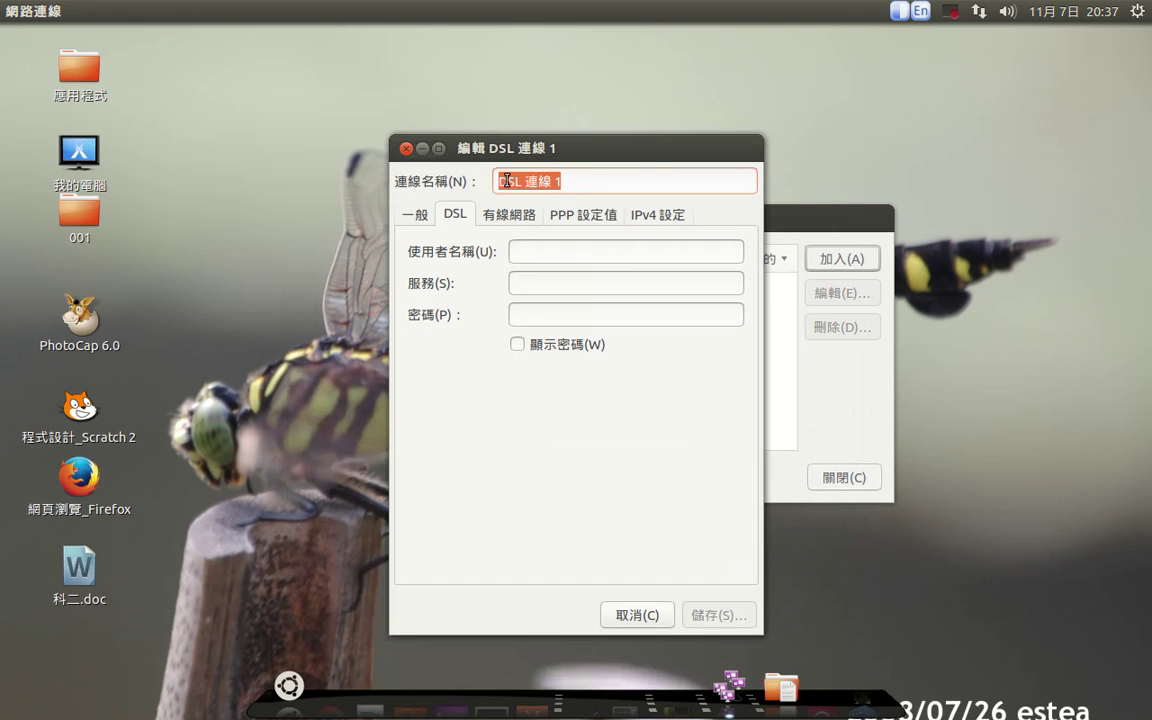
pyautogui.click(554, 250)
pyautogui.click(534, 283)
pyautogui.click(517, 315)
pyautogui.click(517, 348)
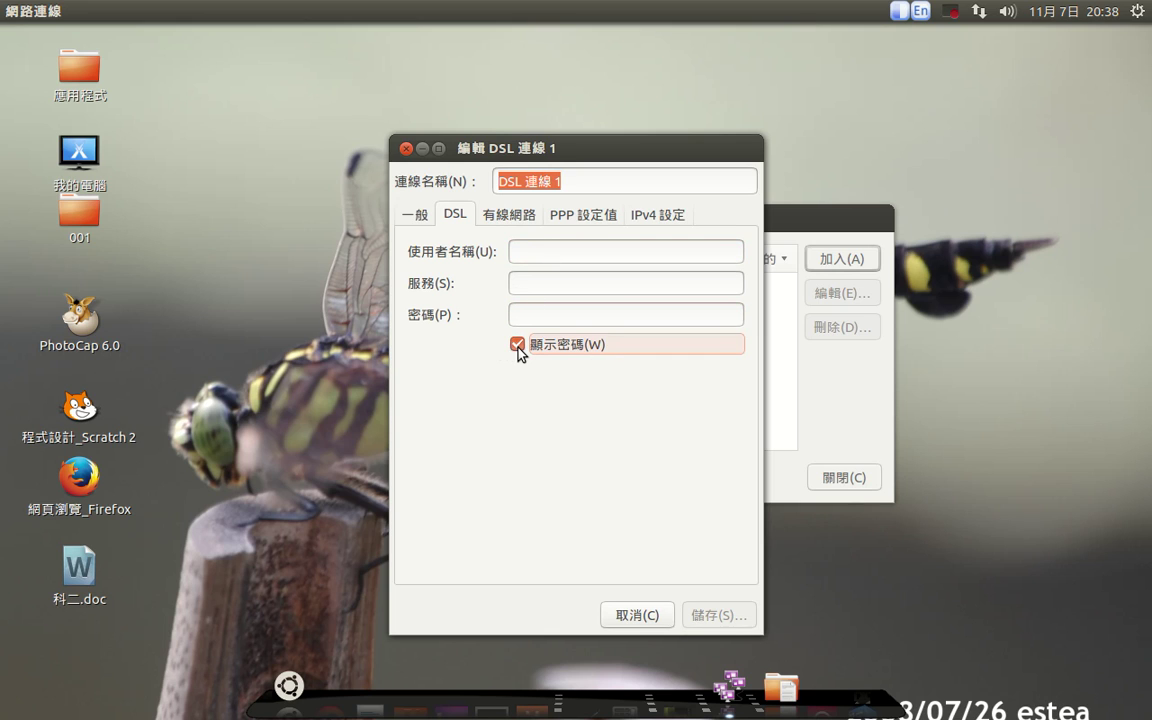
# - Review the wired network, PPP and IPv4 settings of the new DSL connection, and cancel it without saving
pyautogui.click(510, 218)
pyautogui.click(580, 212)
pyautogui.click(665, 215)
pyautogui.click(500, 217)
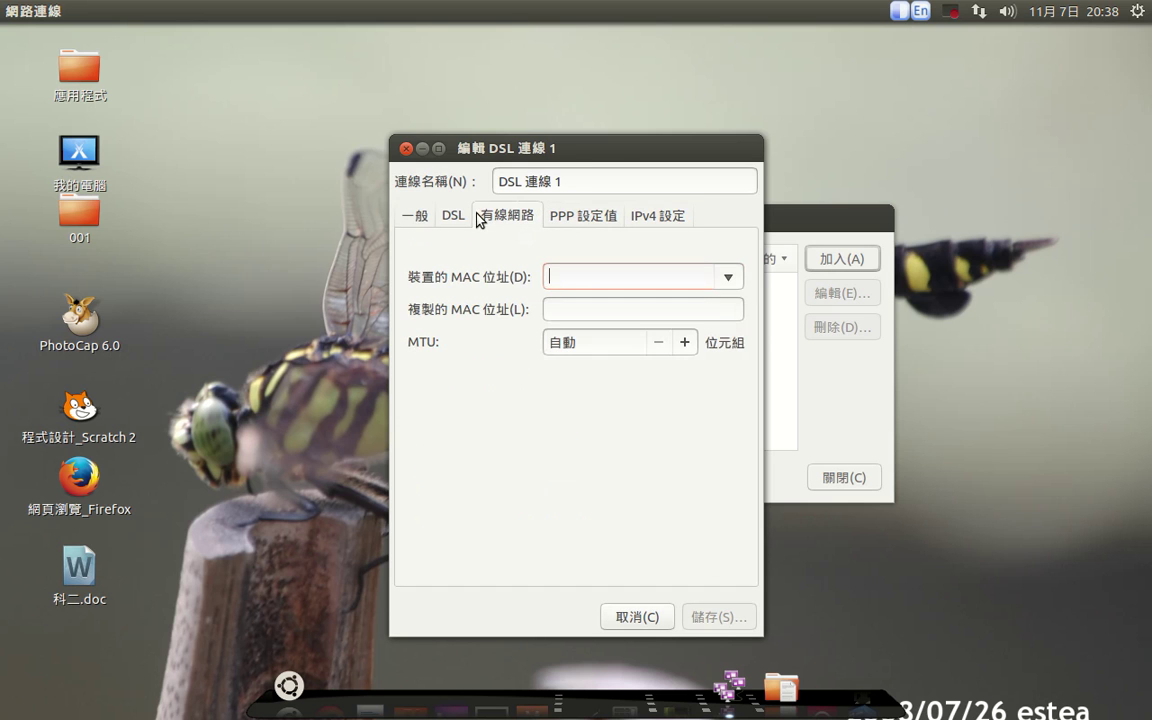
pyautogui.click(633, 616)
# - View the introduction of the new mobile broadband (行動寬頻) connection wizard, and cancel the wizard
pyautogui.click(845, 262)
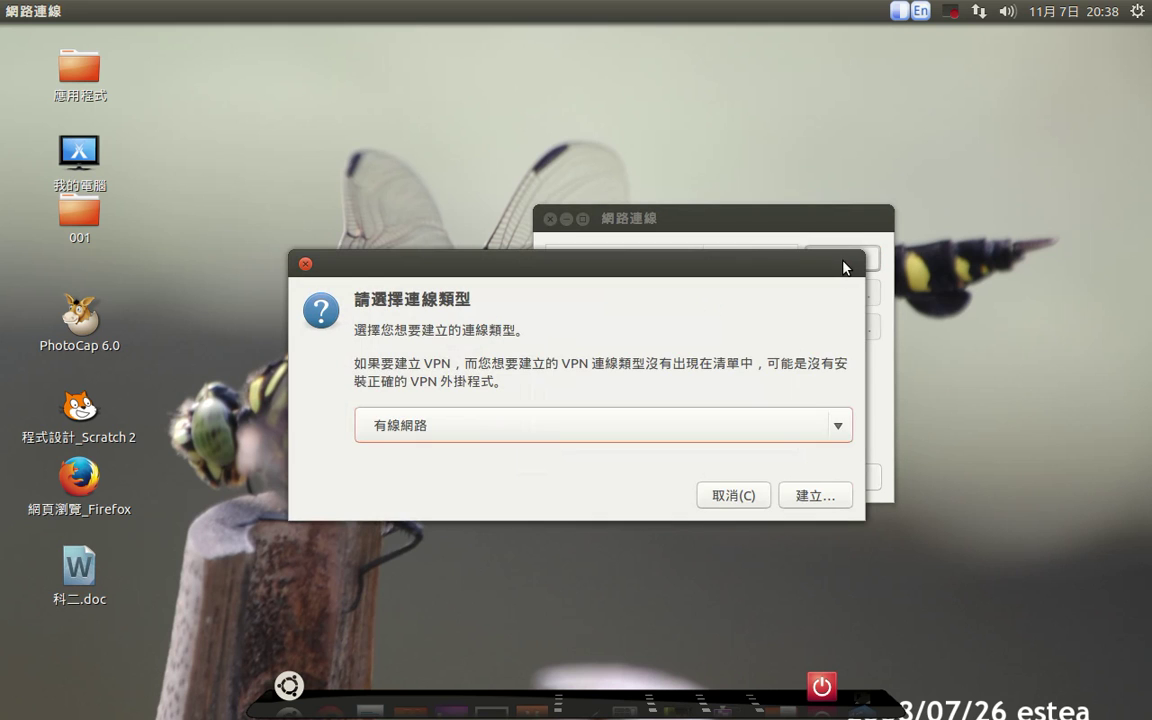
pyautogui.click(640, 418)
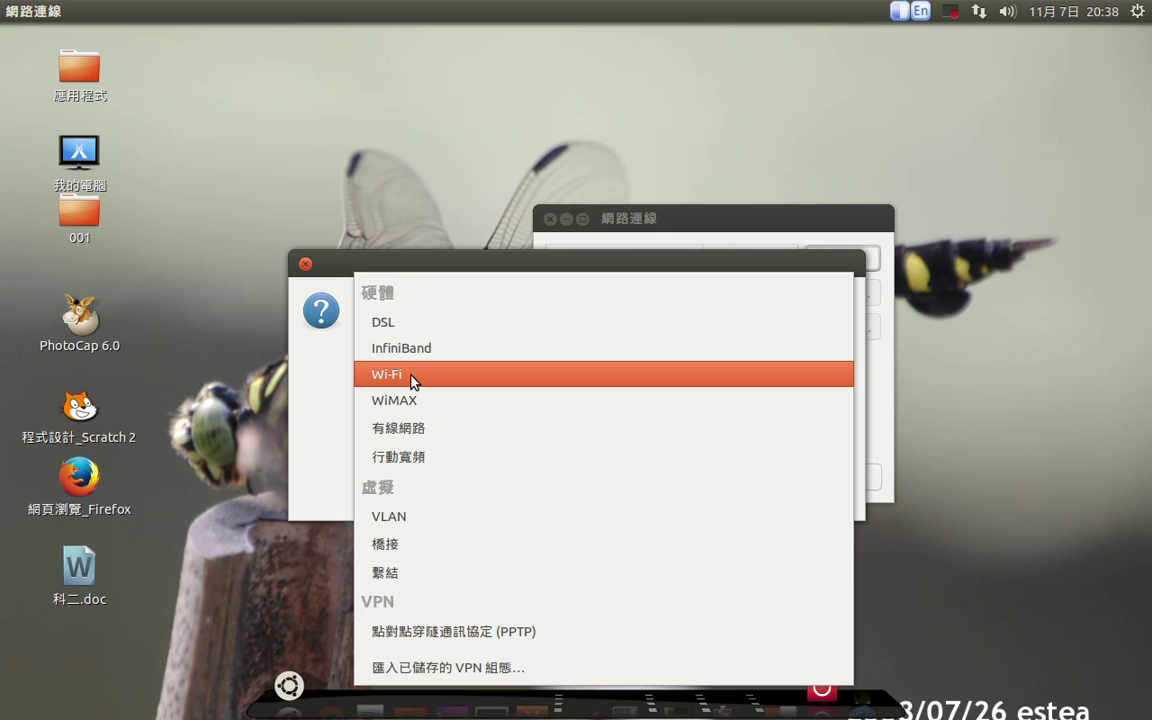
pyautogui.click(430, 460)
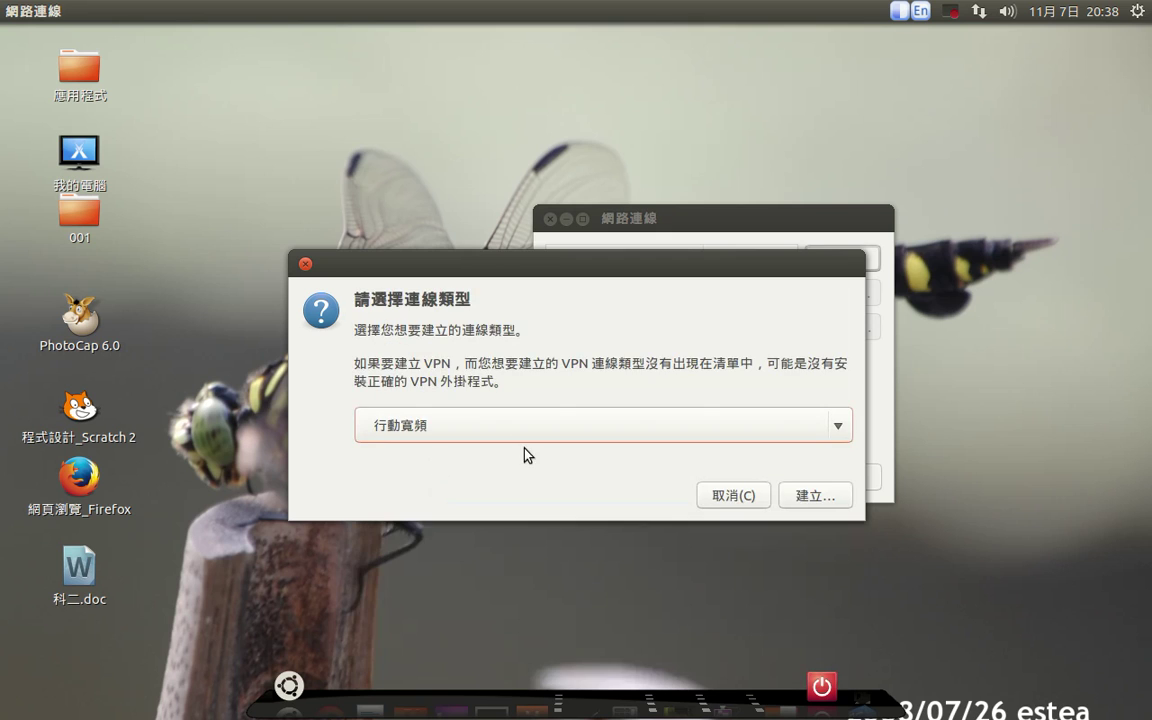
pyautogui.click(795, 497)
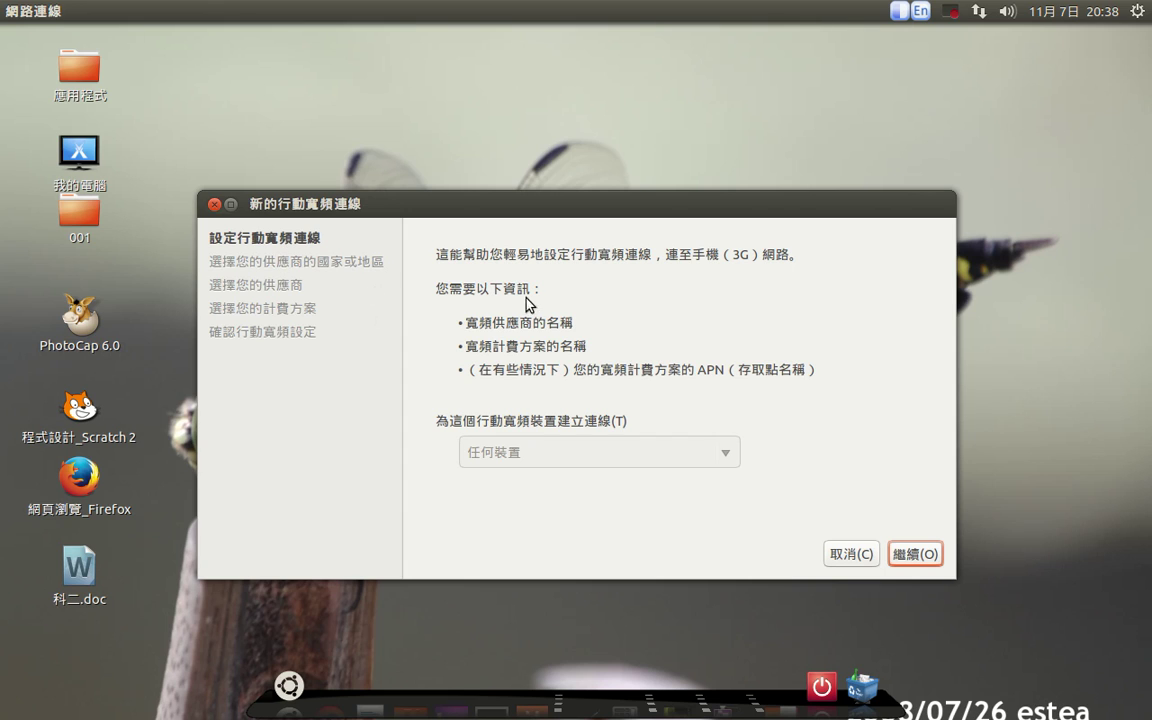
pyautogui.click(839, 554)
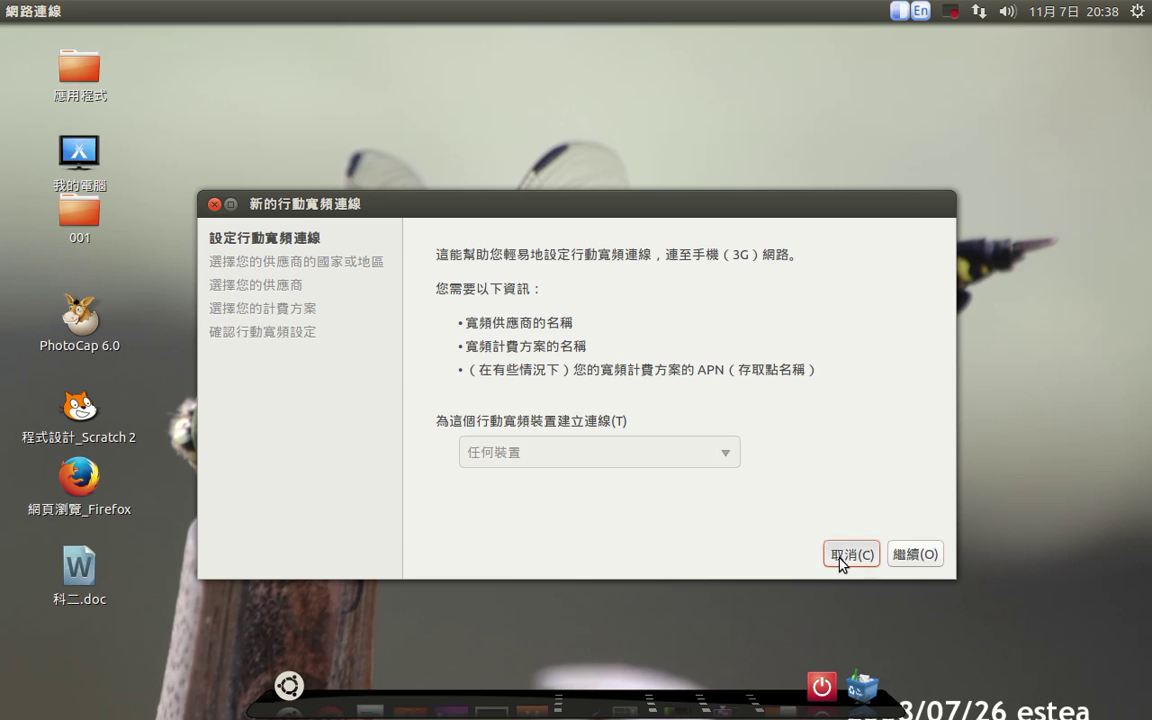
pyautogui.click(851, 432)
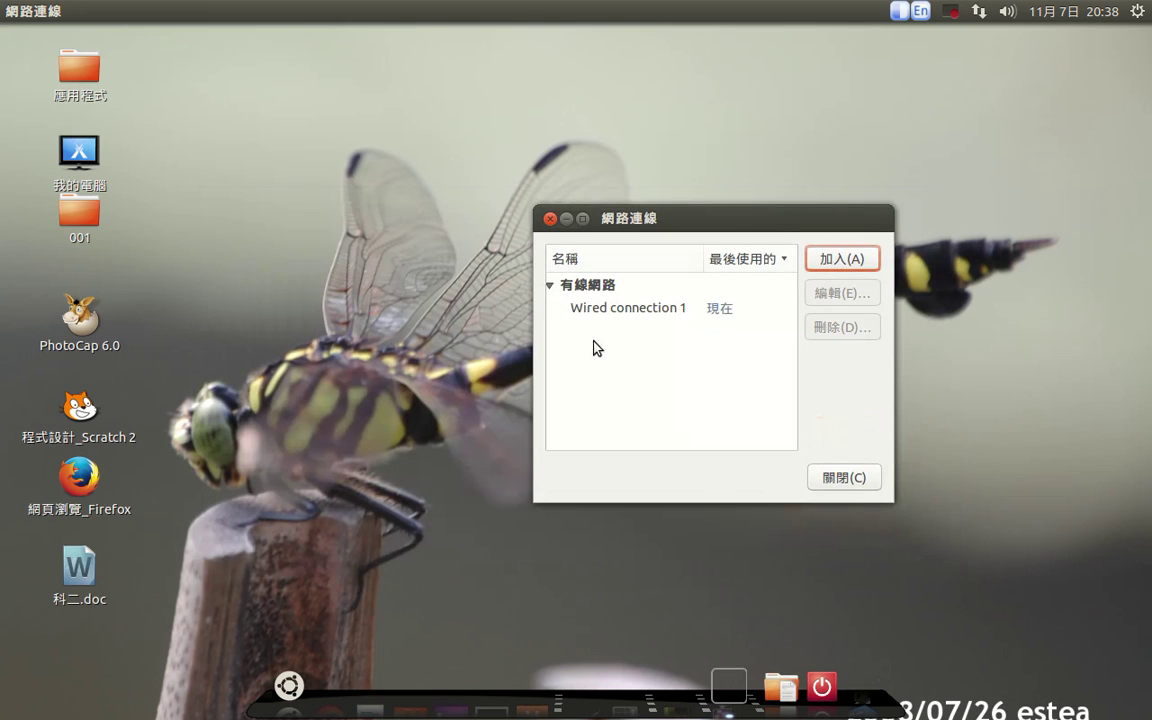
# - Move the network connections window nearer to the network indicator, and close the window
pyautogui.moveTo(674, 213); pyautogui.dragTo(866, 180)
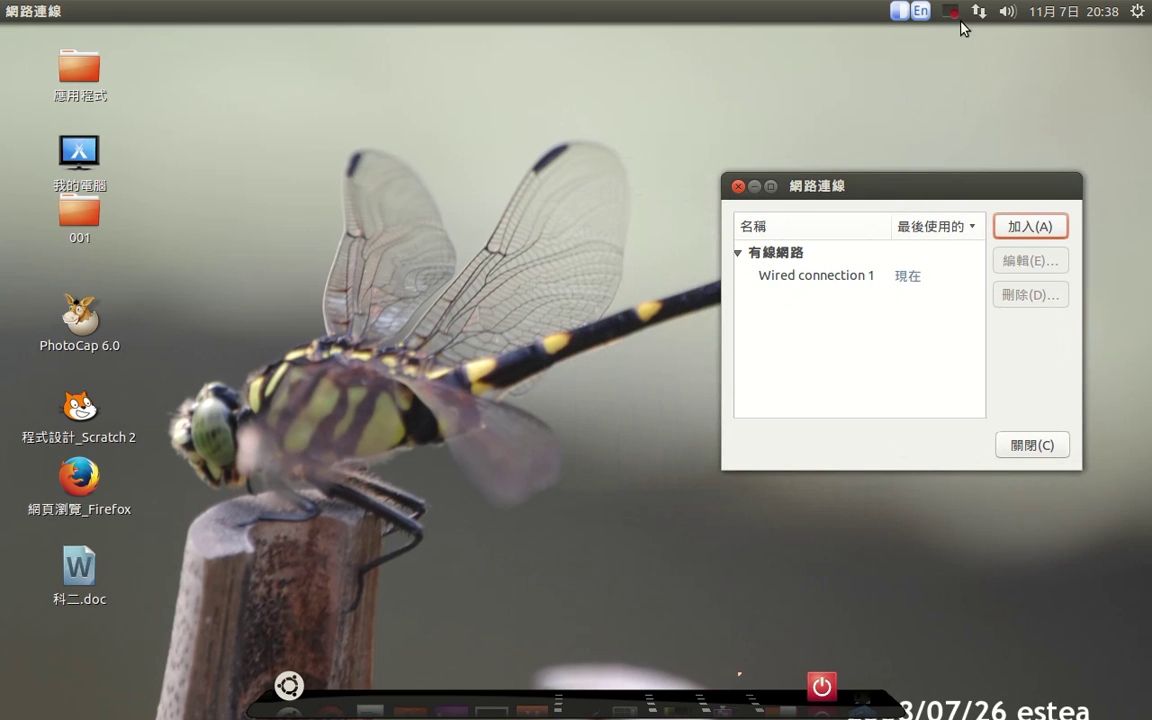
pyautogui.click(1029, 449)
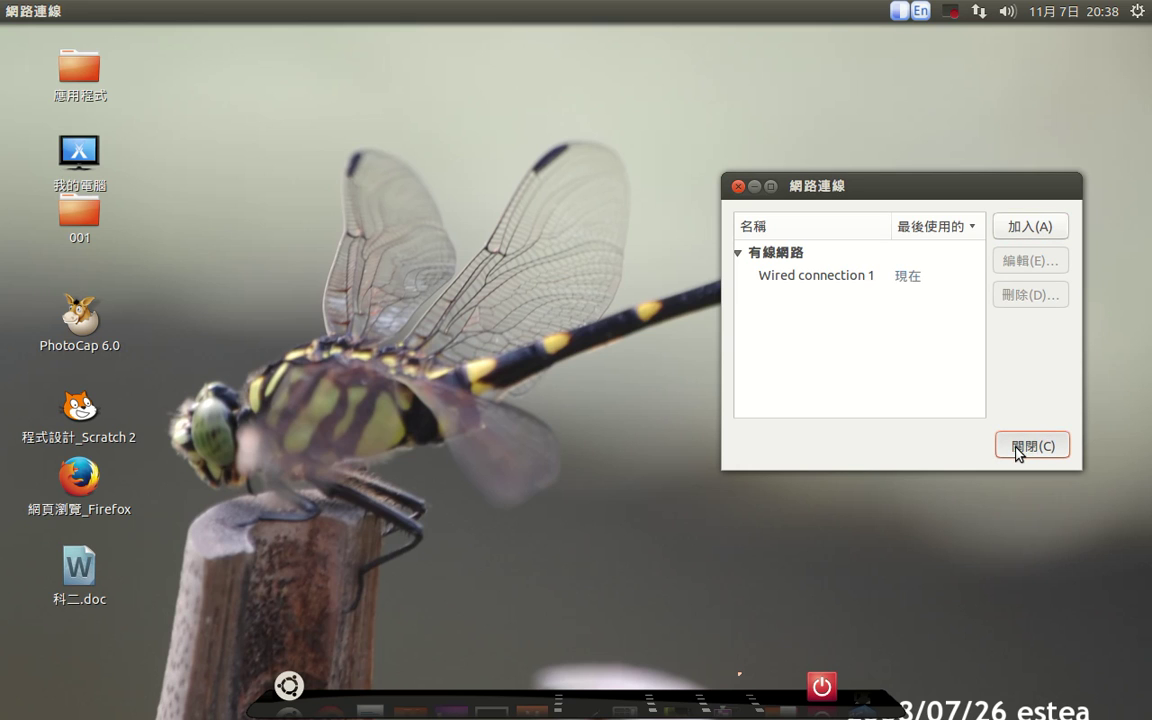
pyautogui.click(1016, 448)
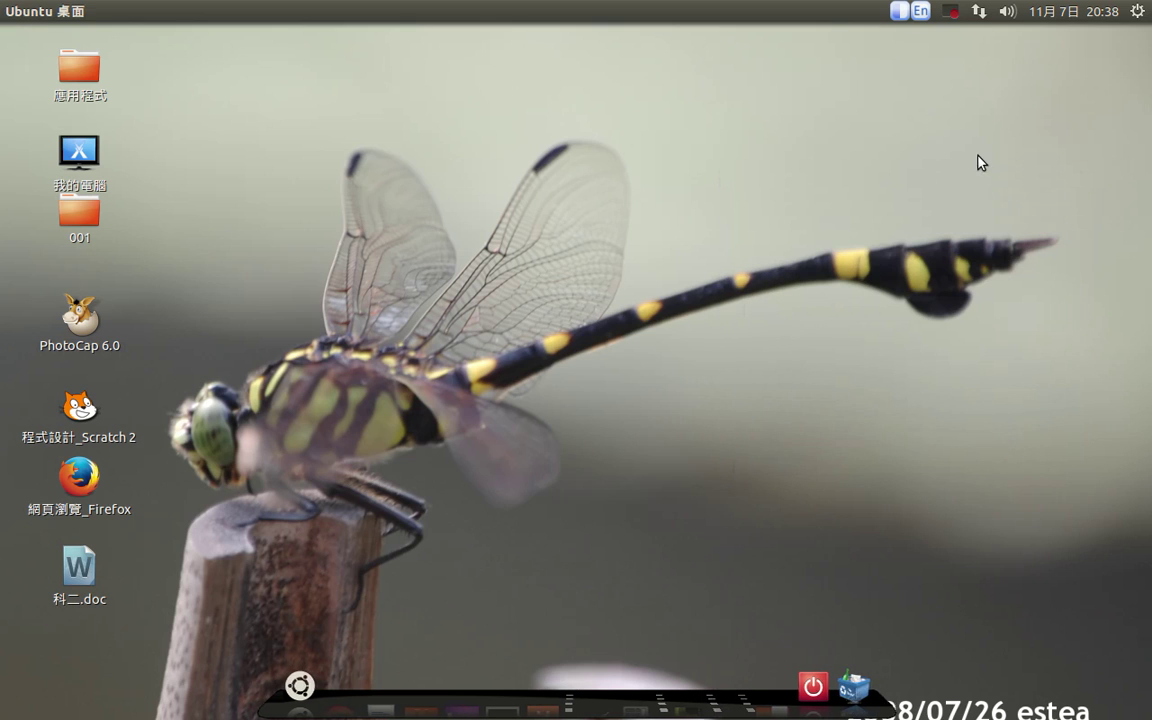